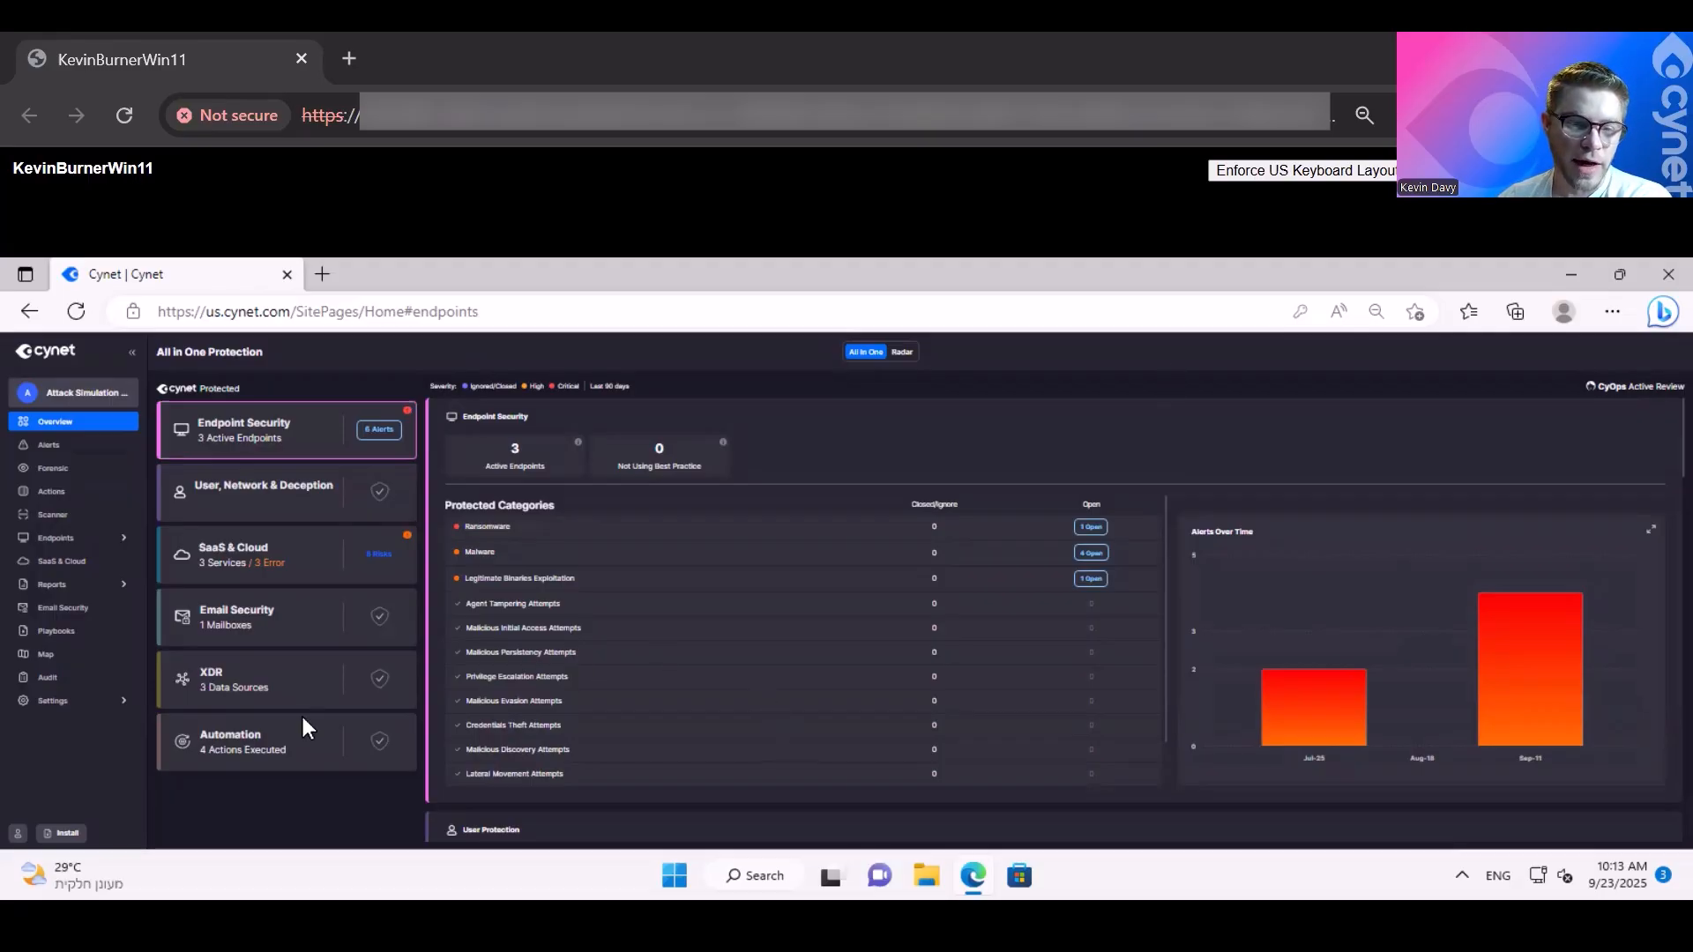
- Enlarge the console page to 67% and review the Cynet Distribution Tool and Cynet Package deployment options
left_click(66, 835)
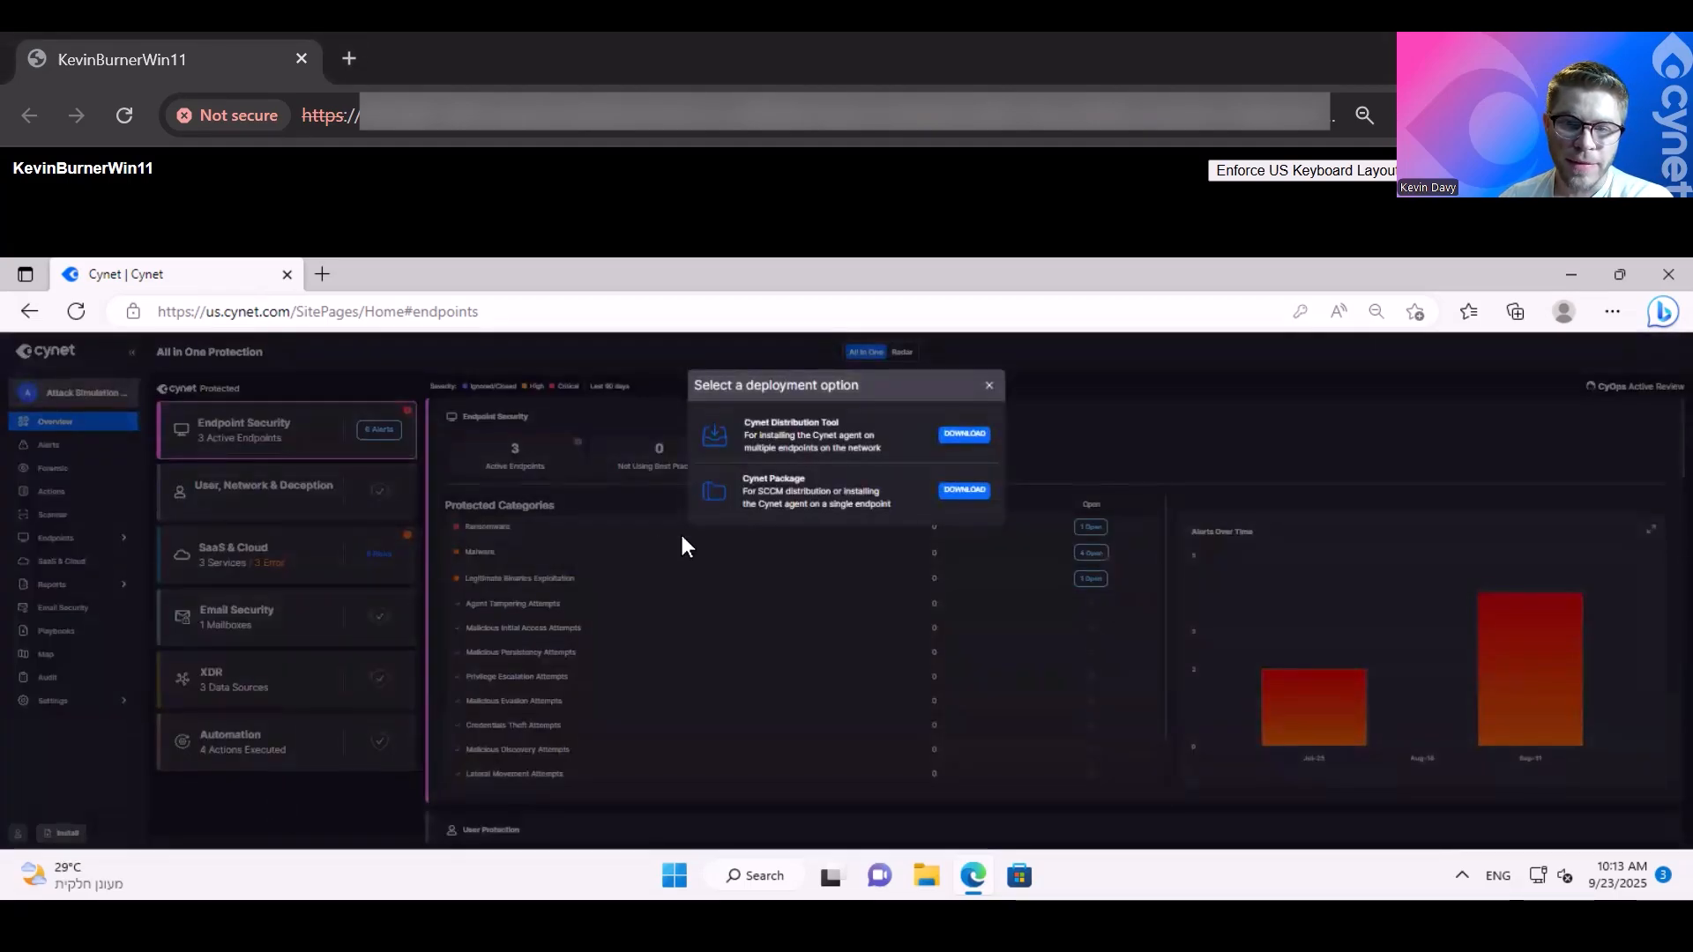
key("ctrl+plus")
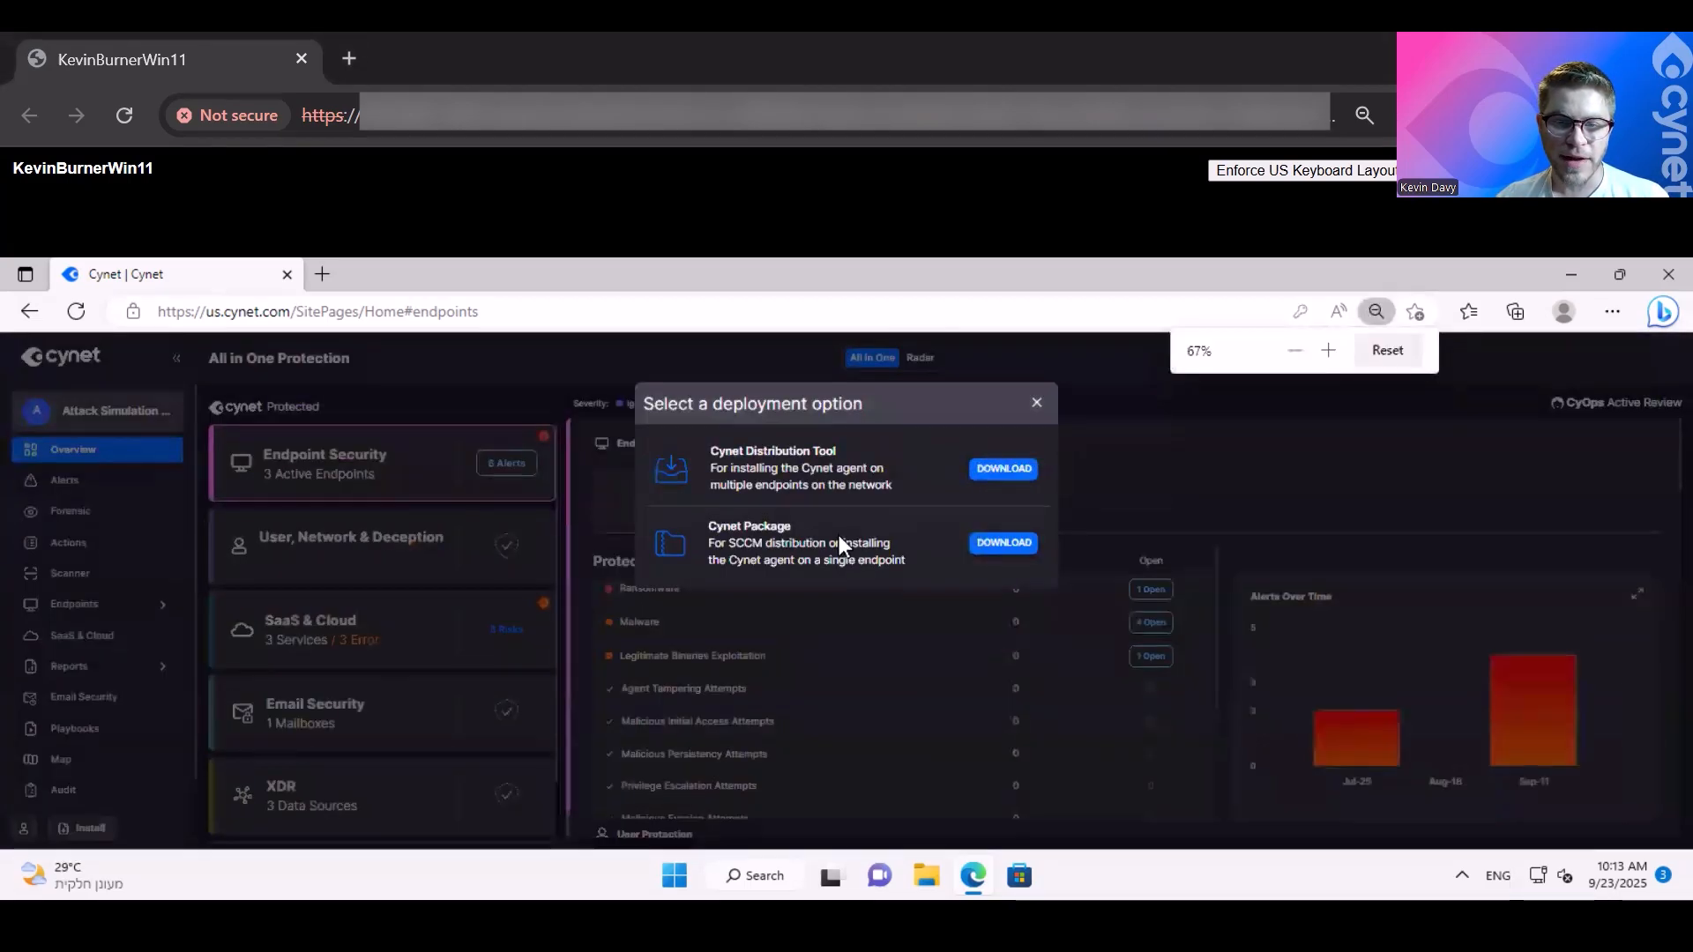
double_click(731, 485)
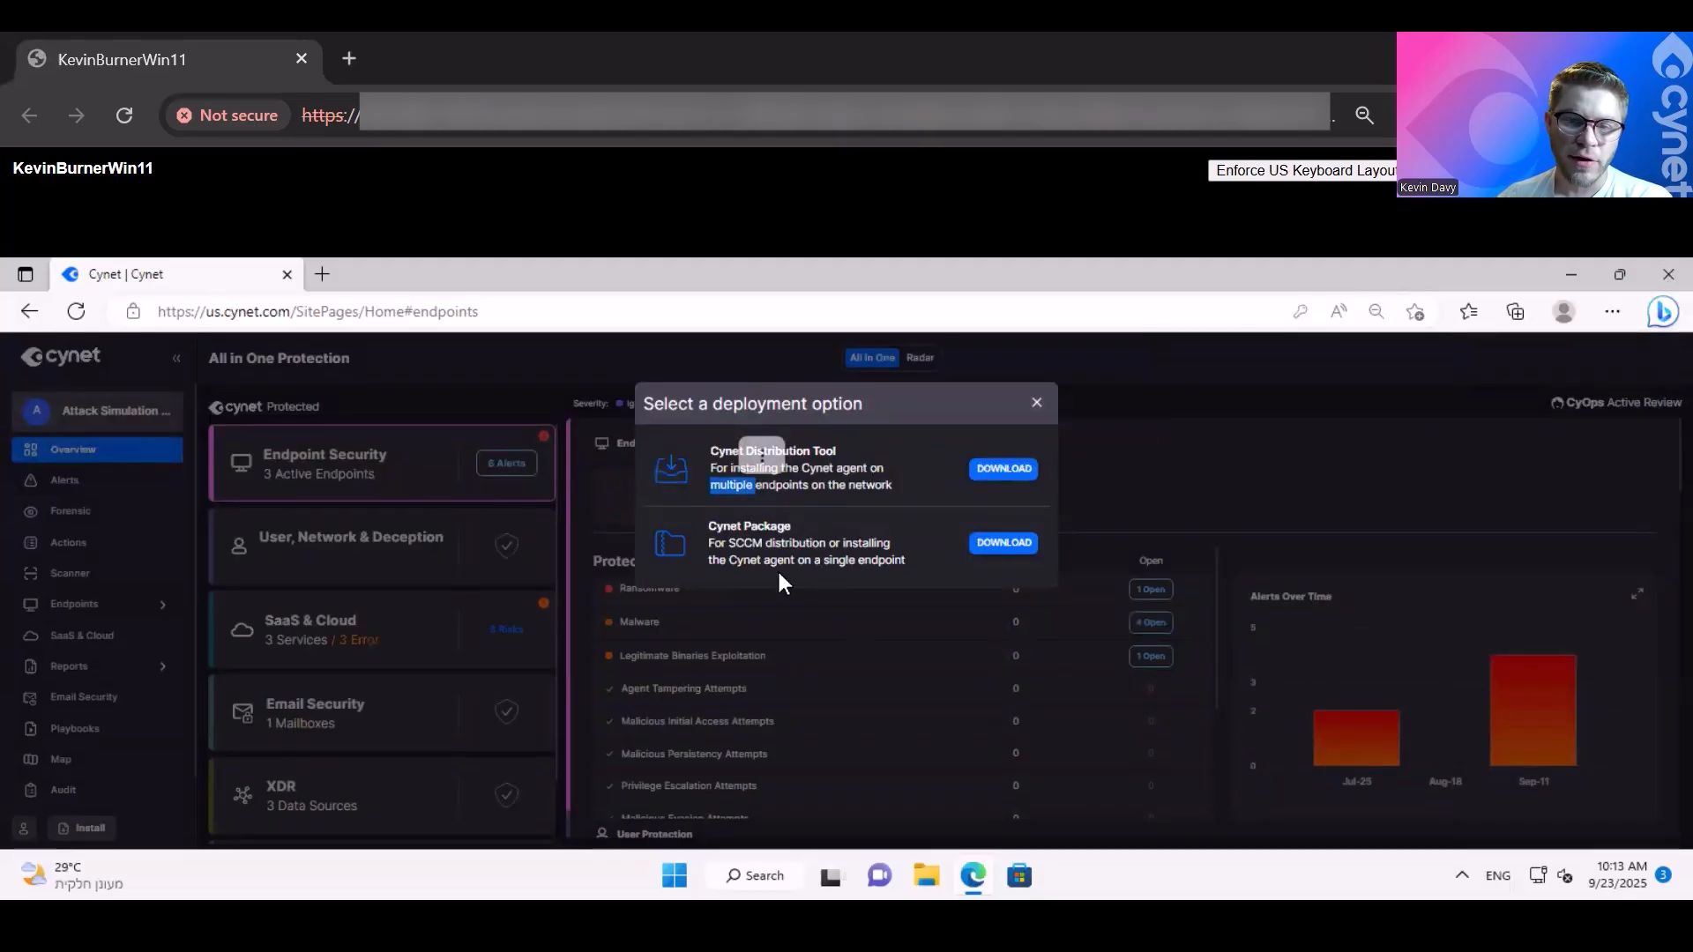
double_click(844, 561)
left_click(925, 593)
left_click(1007, 540)
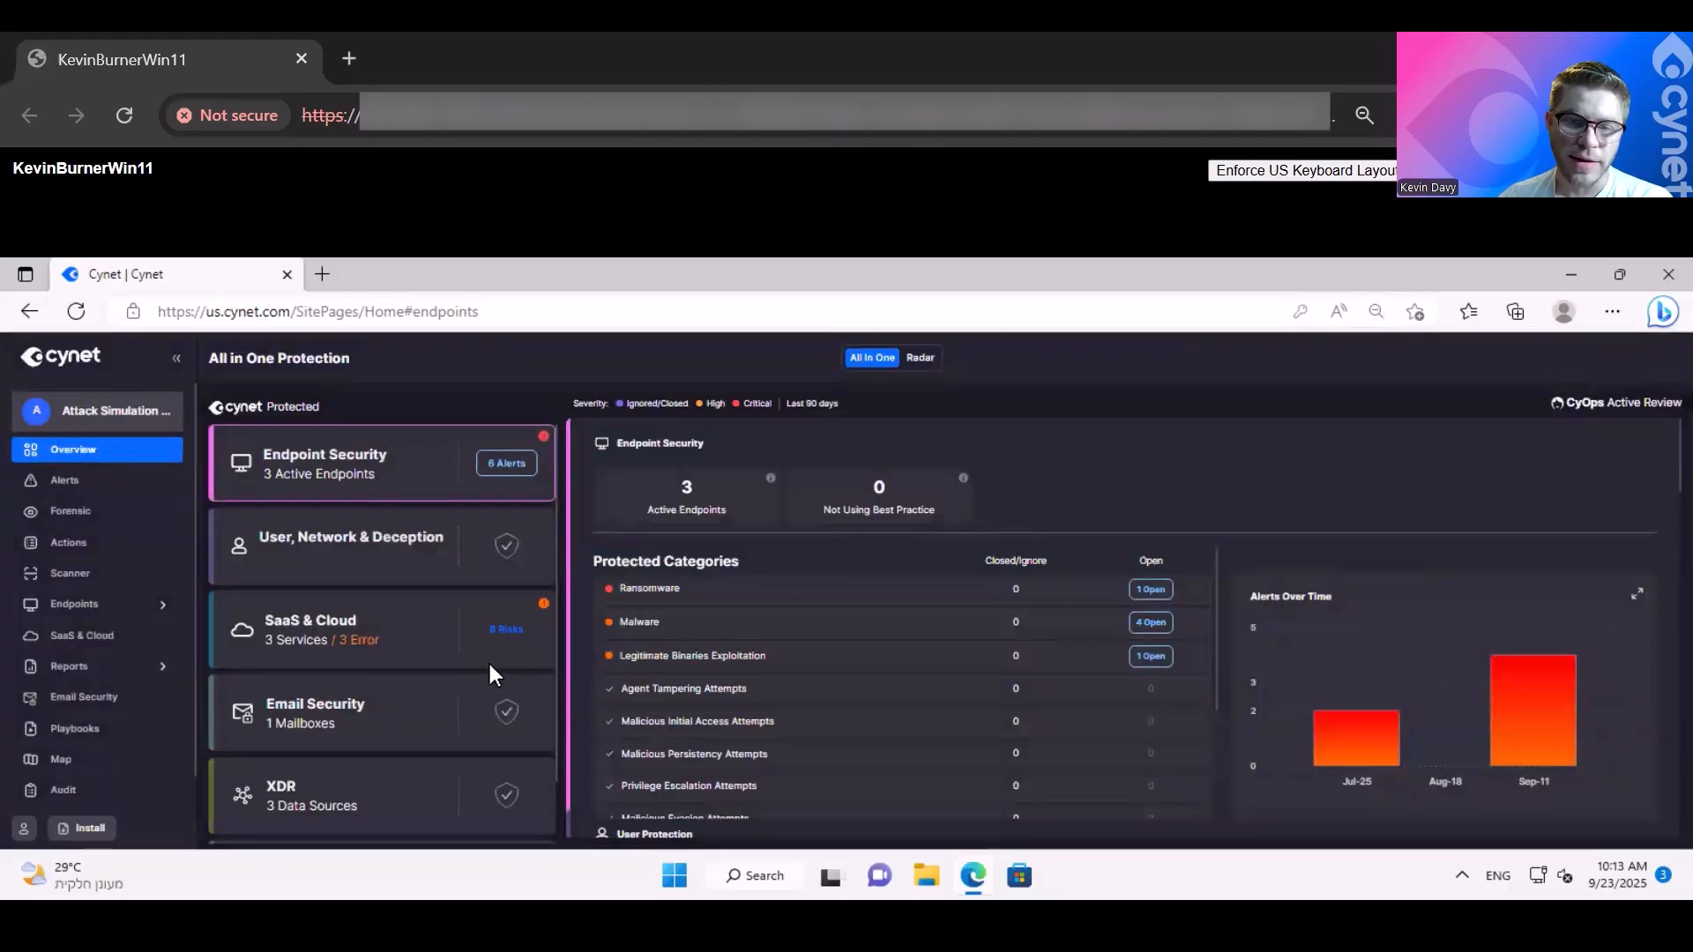
- Bring up the agent deployment options again and download the Cynet Package for installing on a single endpoint
left_click(82, 828)
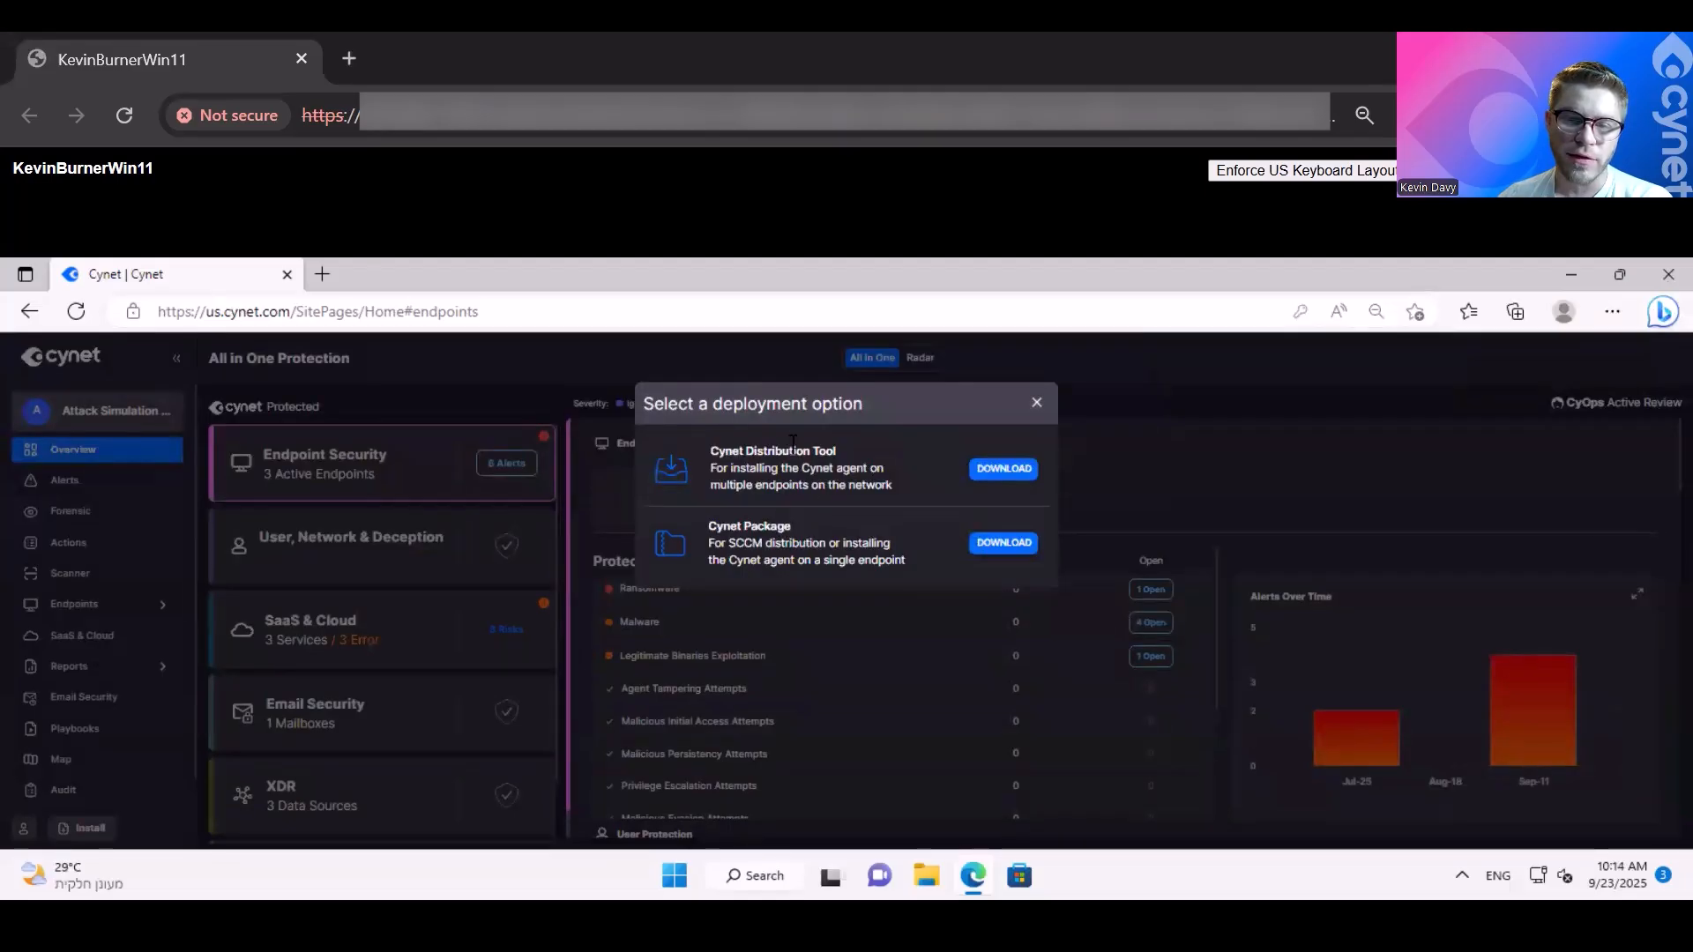
double_click(793, 448)
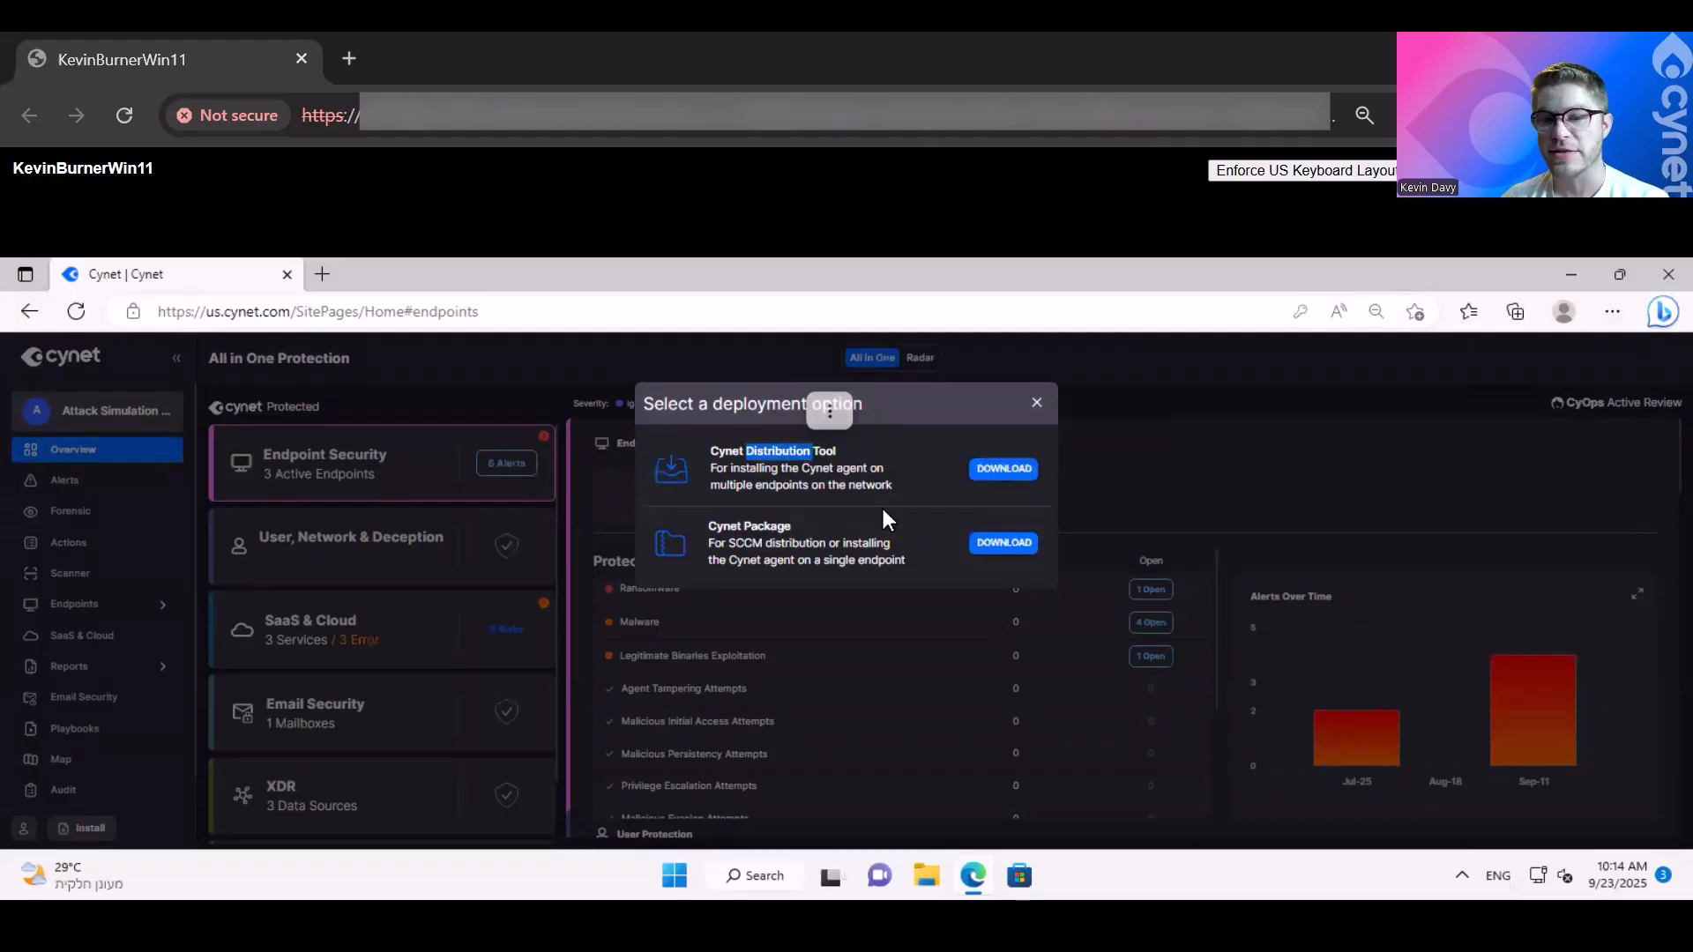
left_click(882, 510)
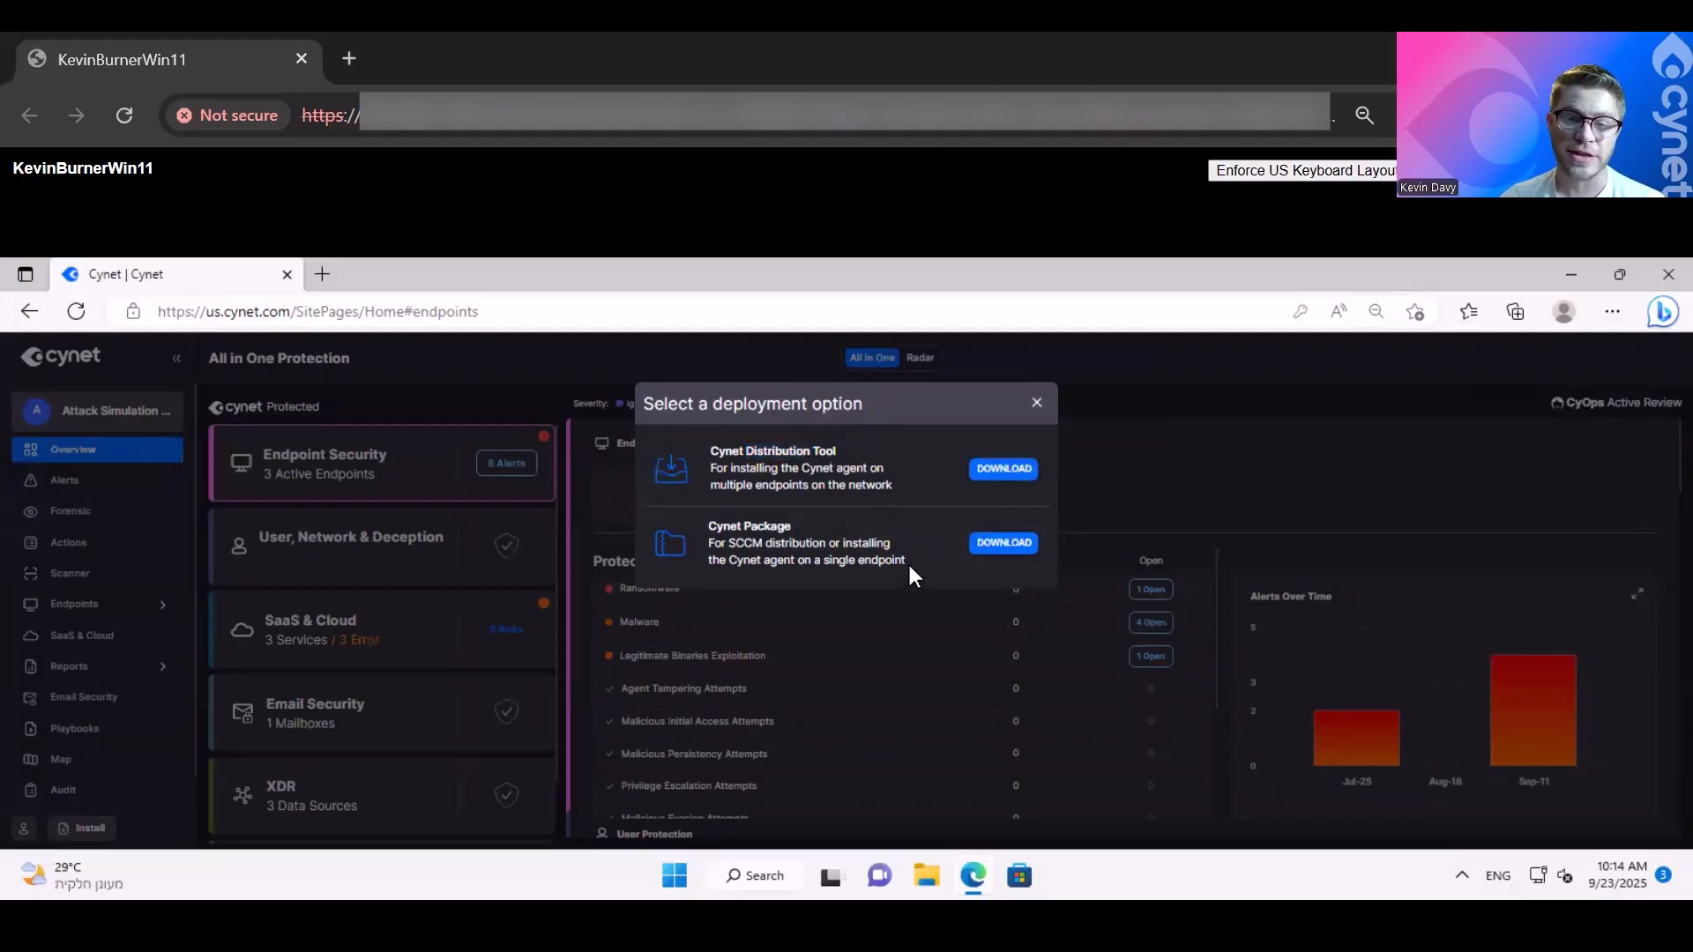
left_click(1014, 547)
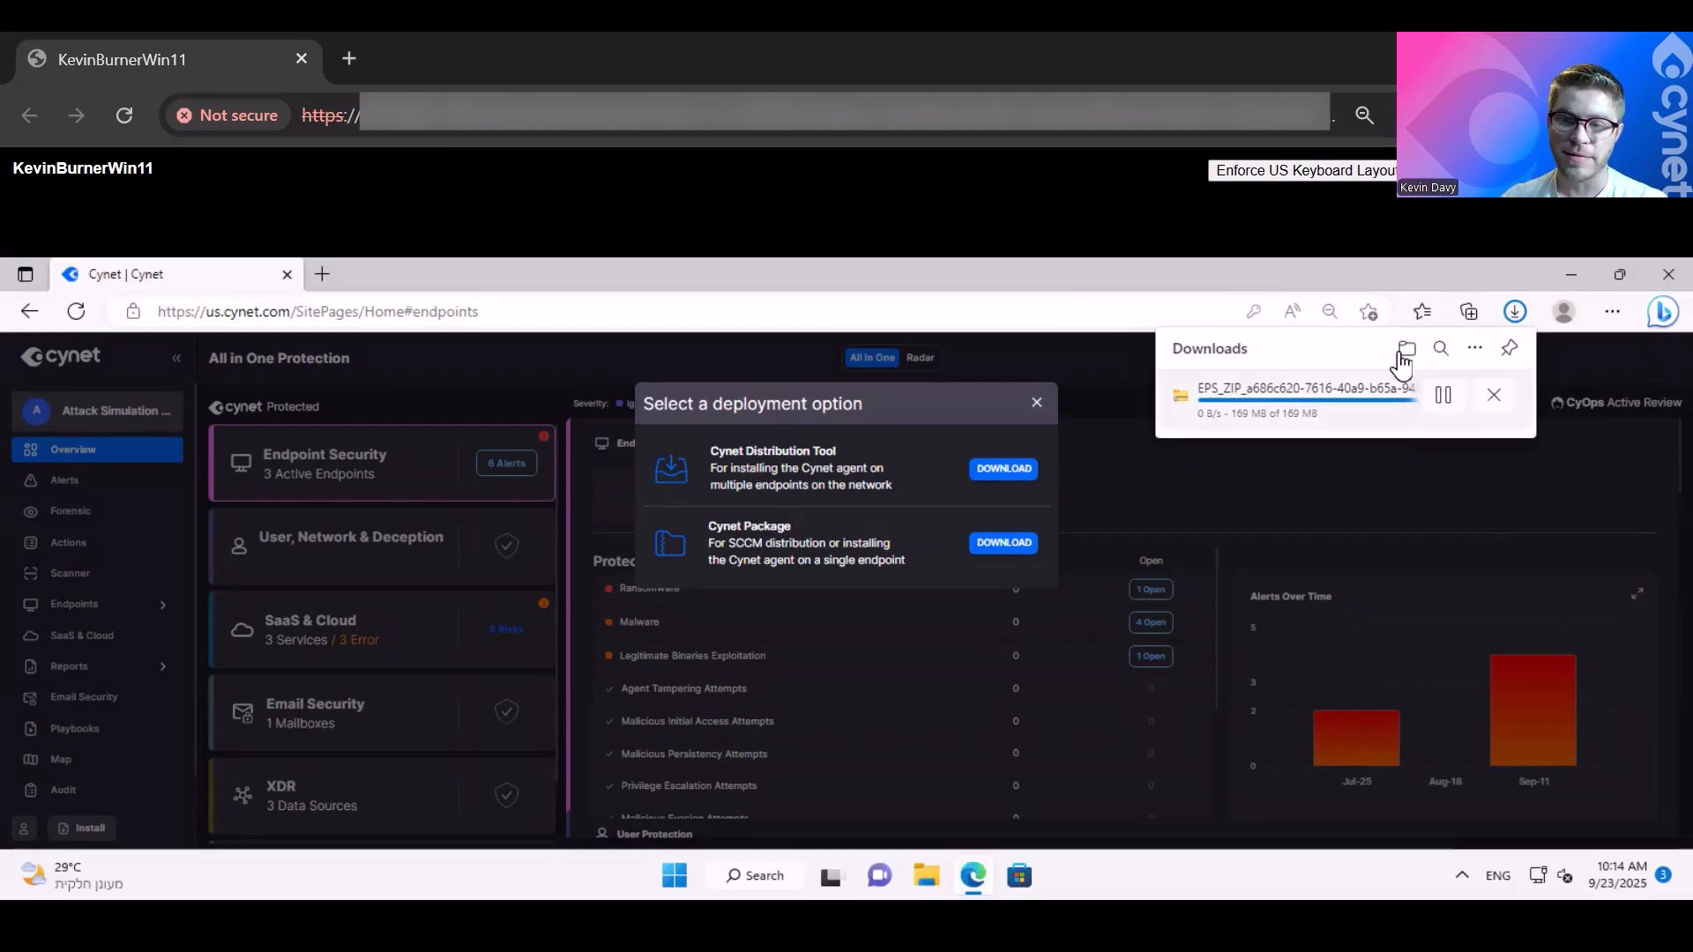
- Go to the downloaded EPS_ZIP archive in the Downloads folder and extract it to the default destination
left_click(1407, 350)
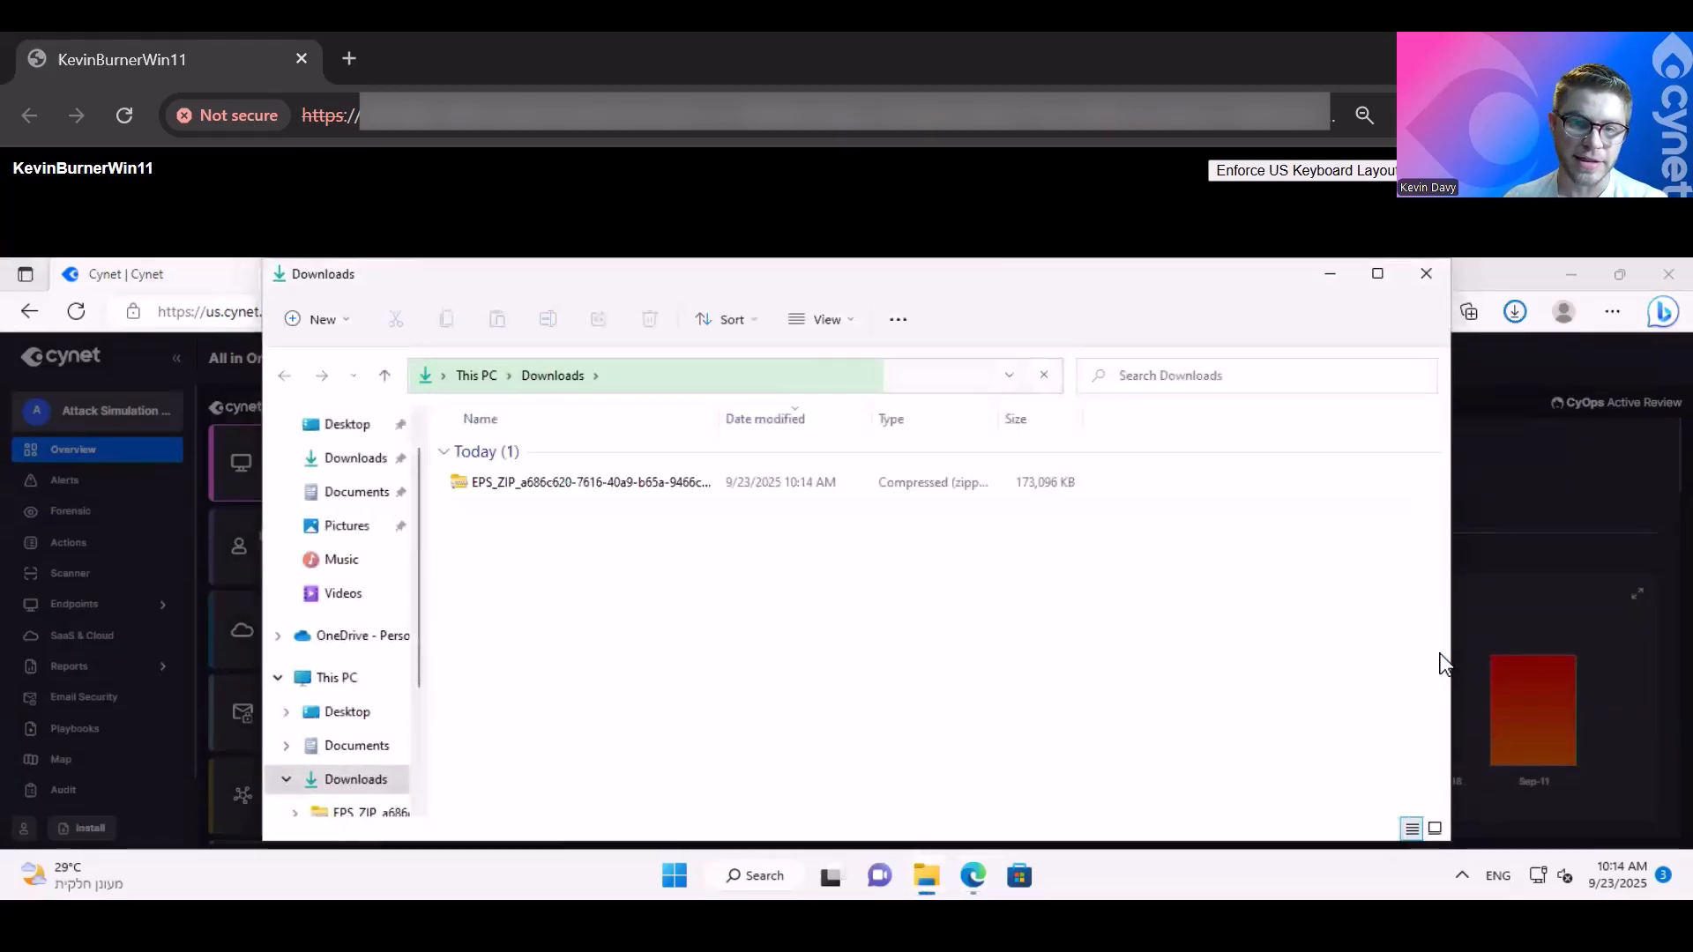
left_click(567, 483)
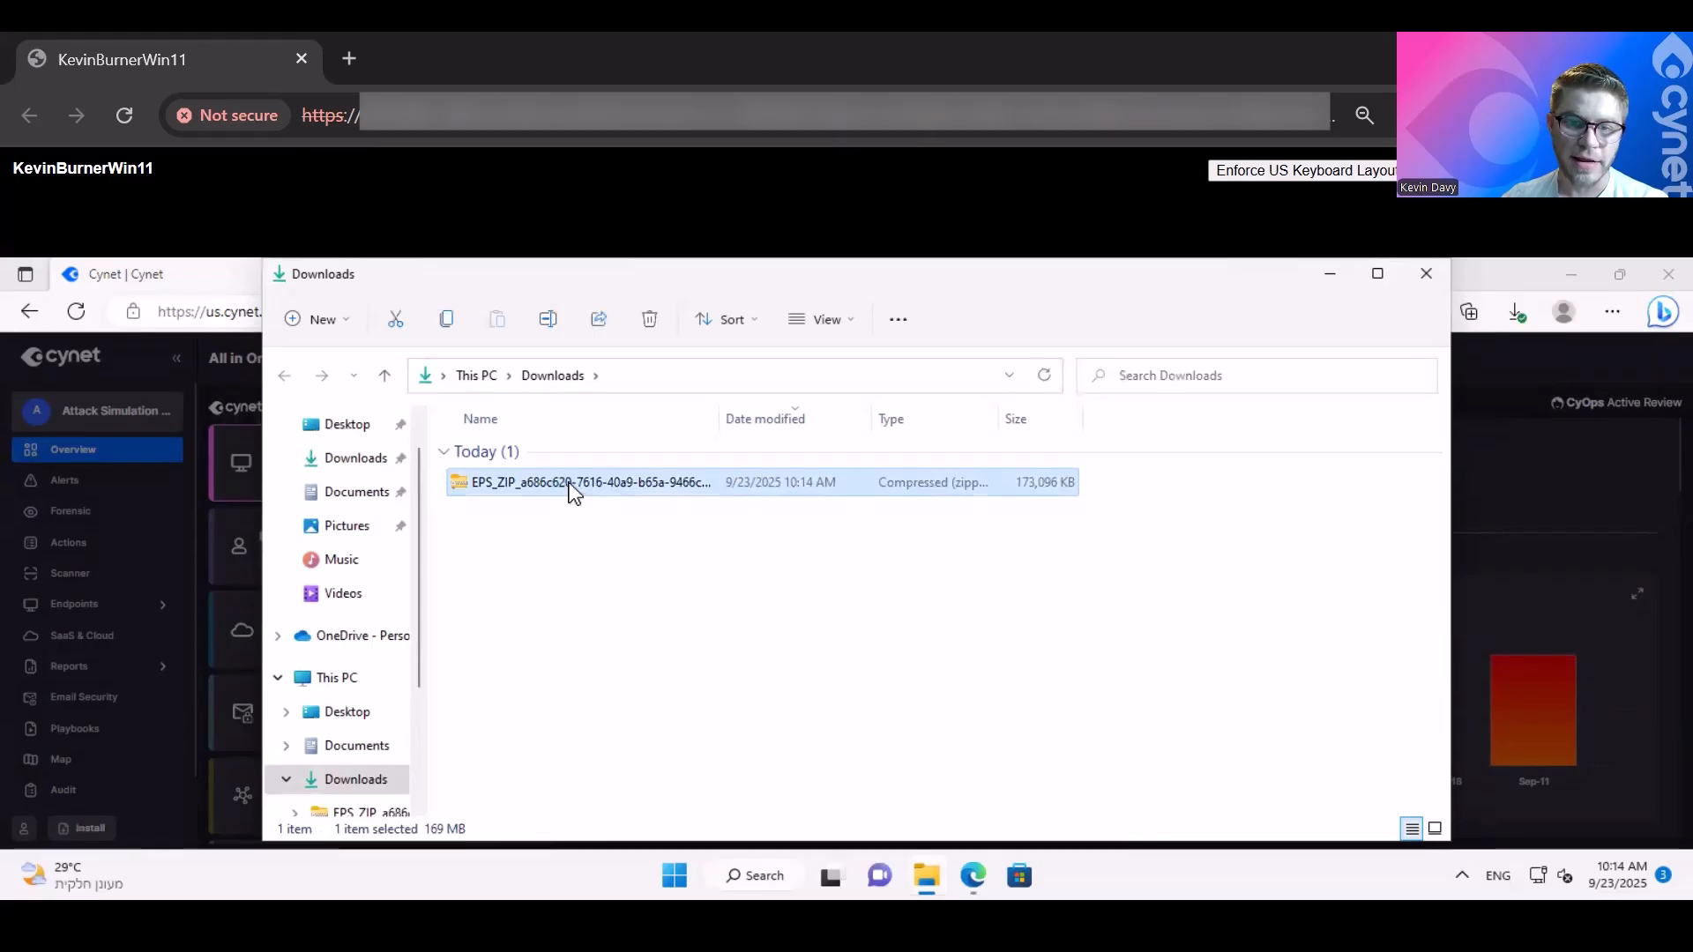
right_click(570, 490)
left_click(538, 492)
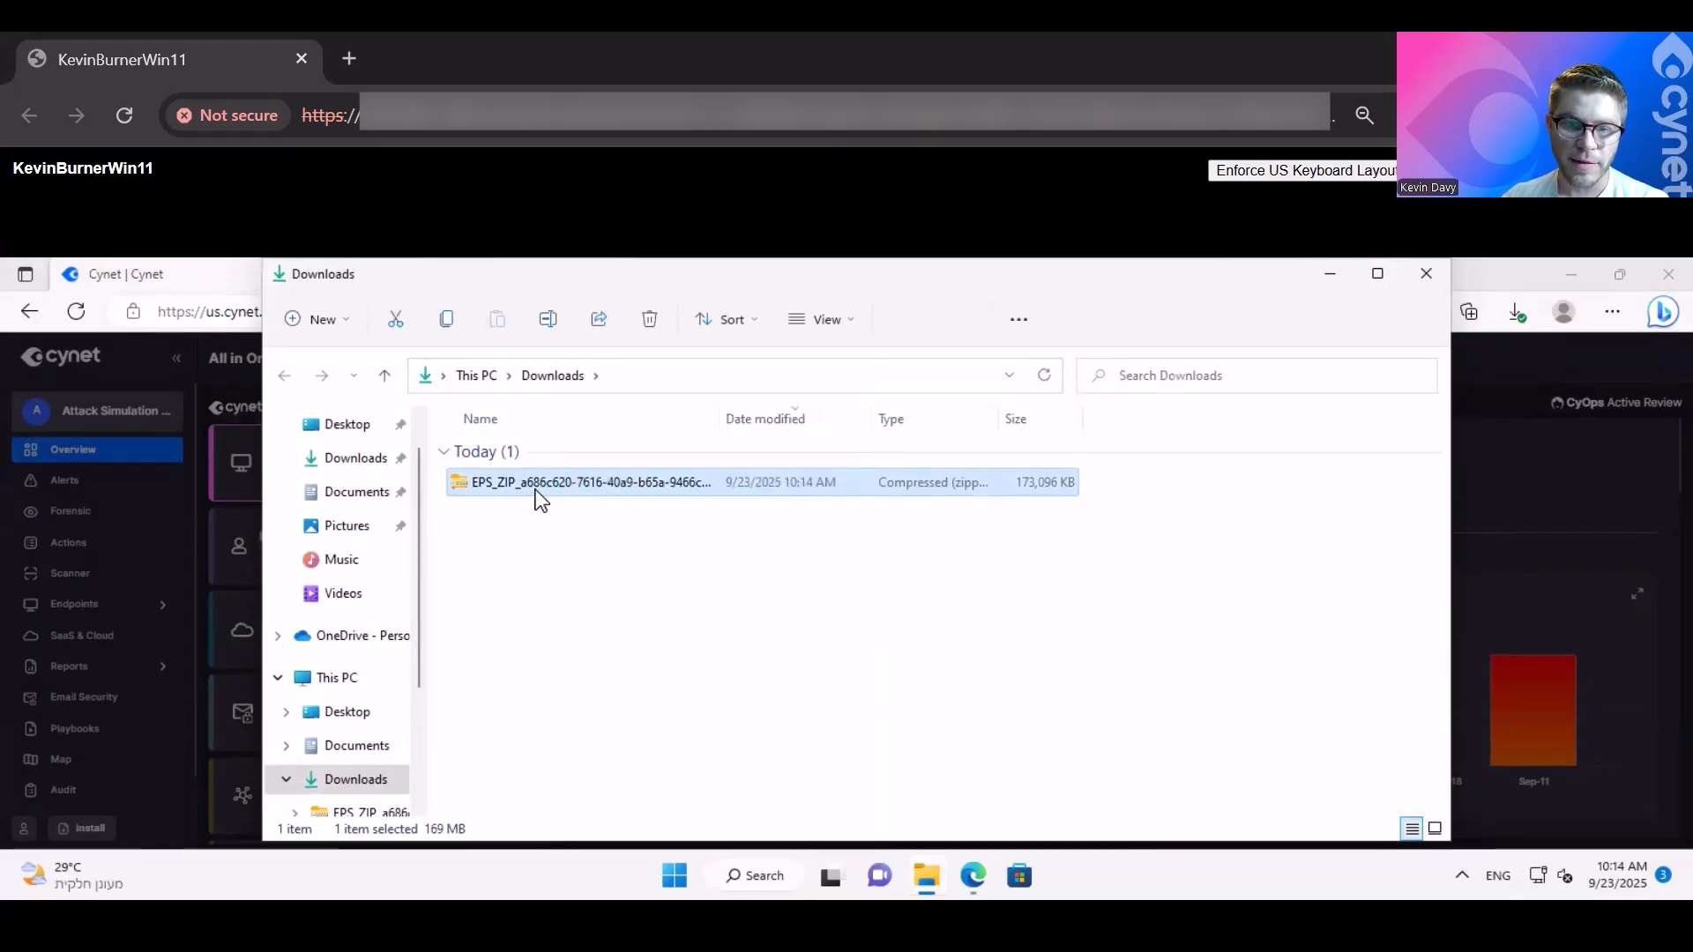
right_click(540, 498)
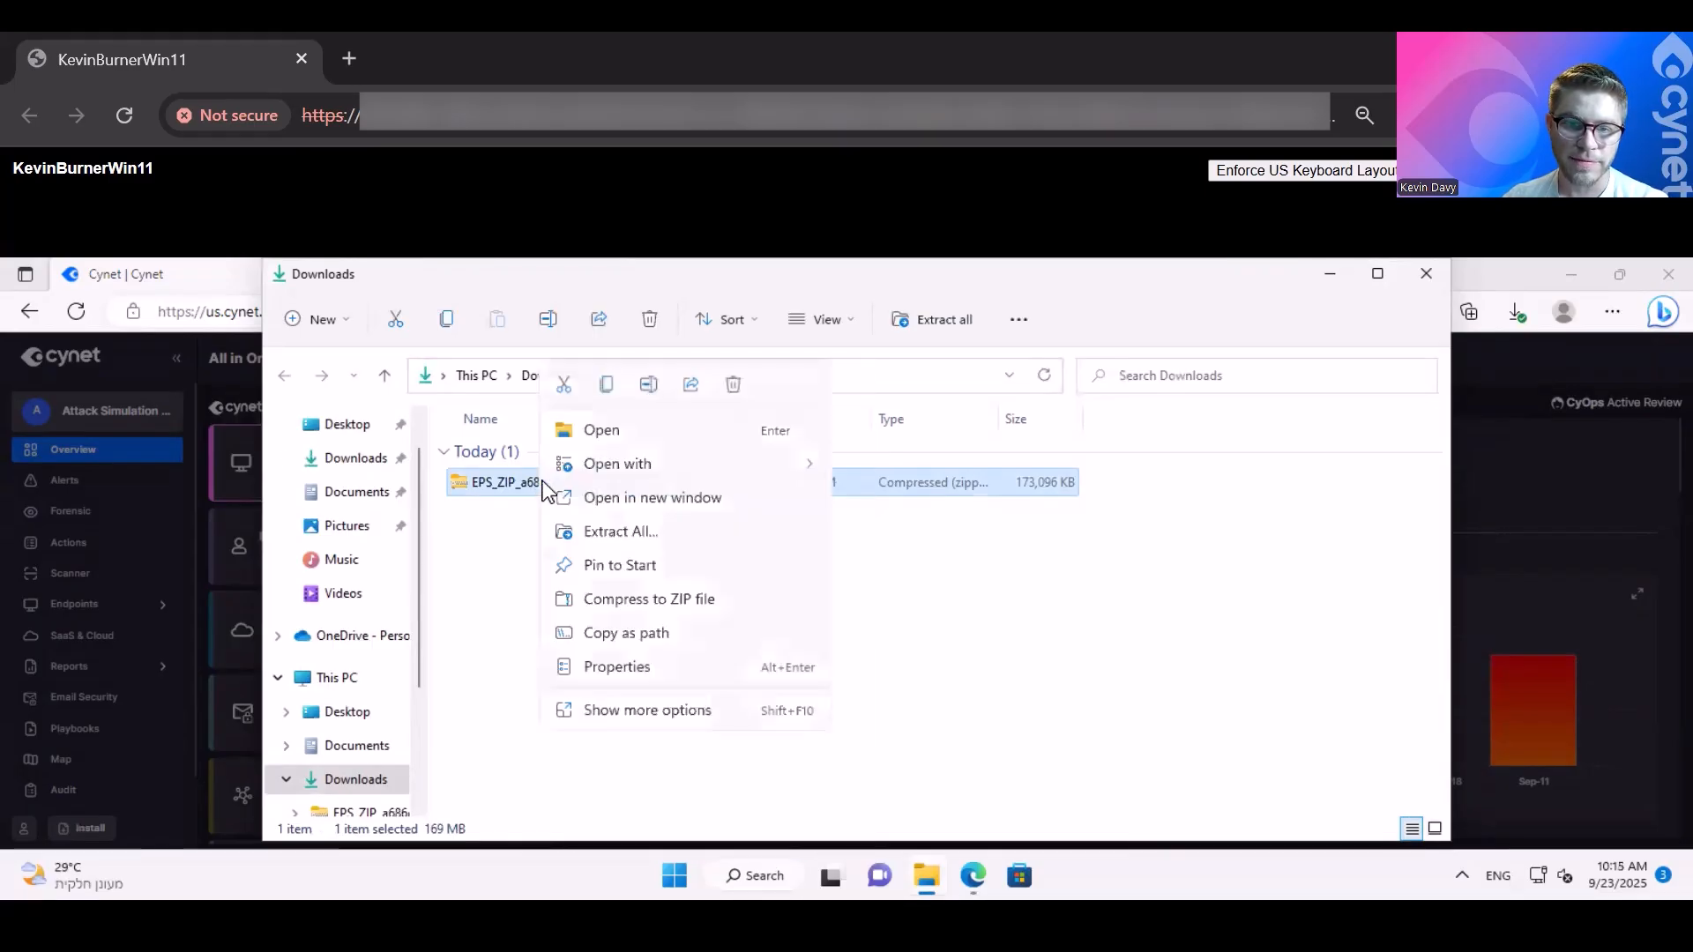
left_click(607, 541)
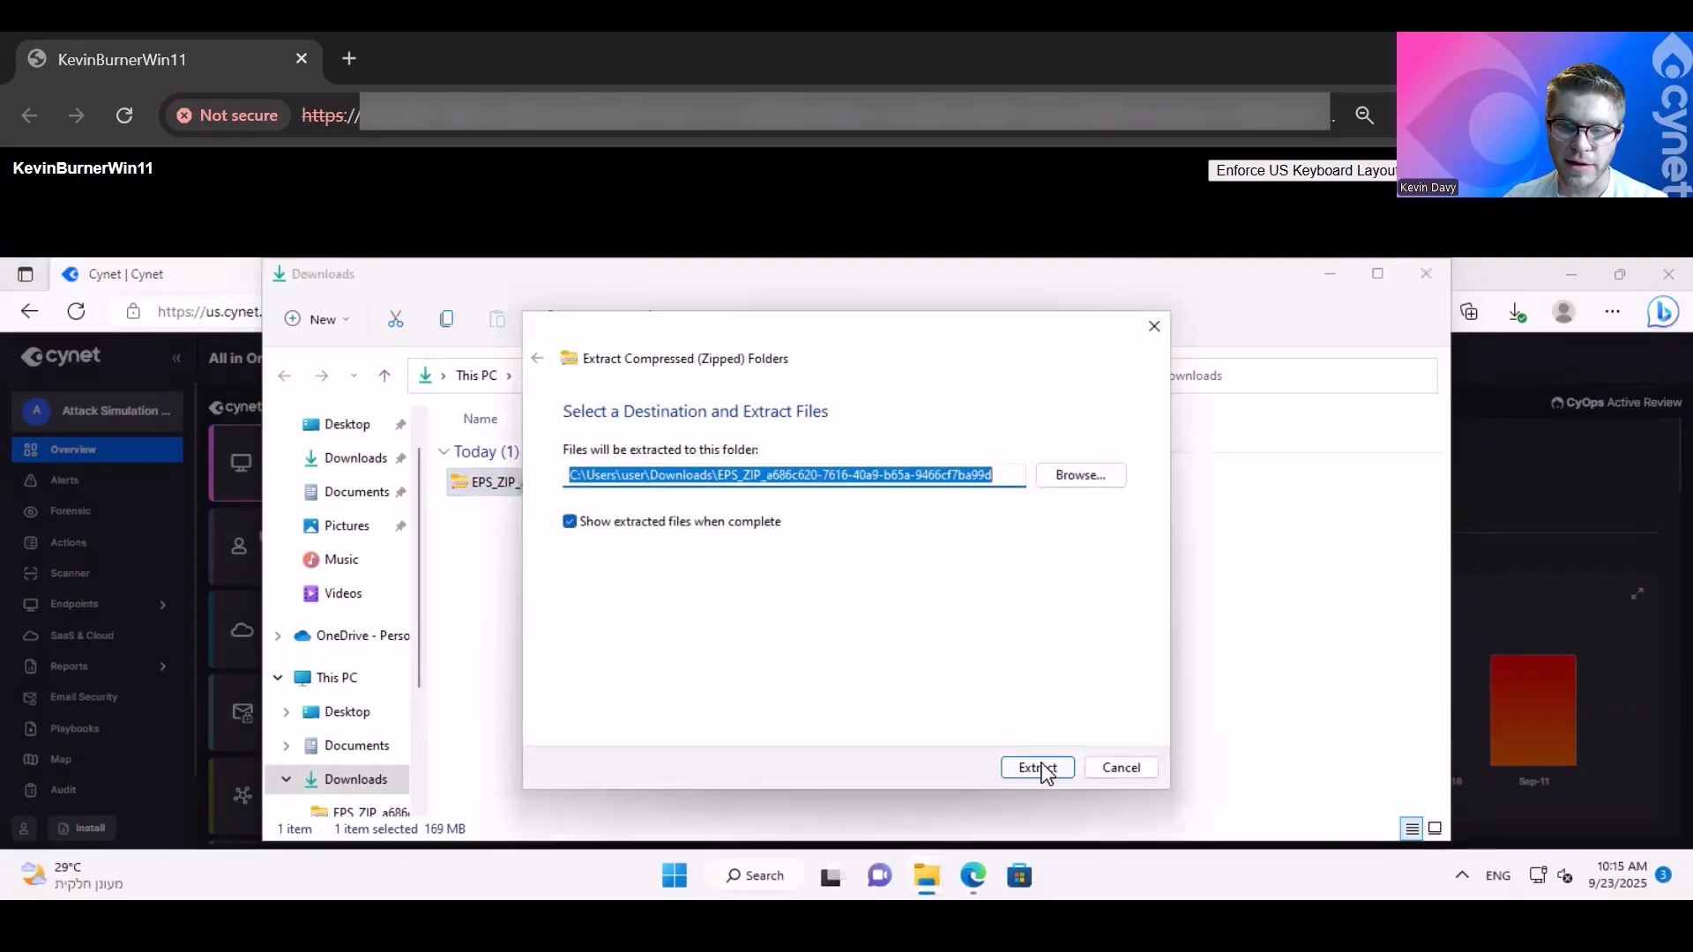
left_click(1041, 769)
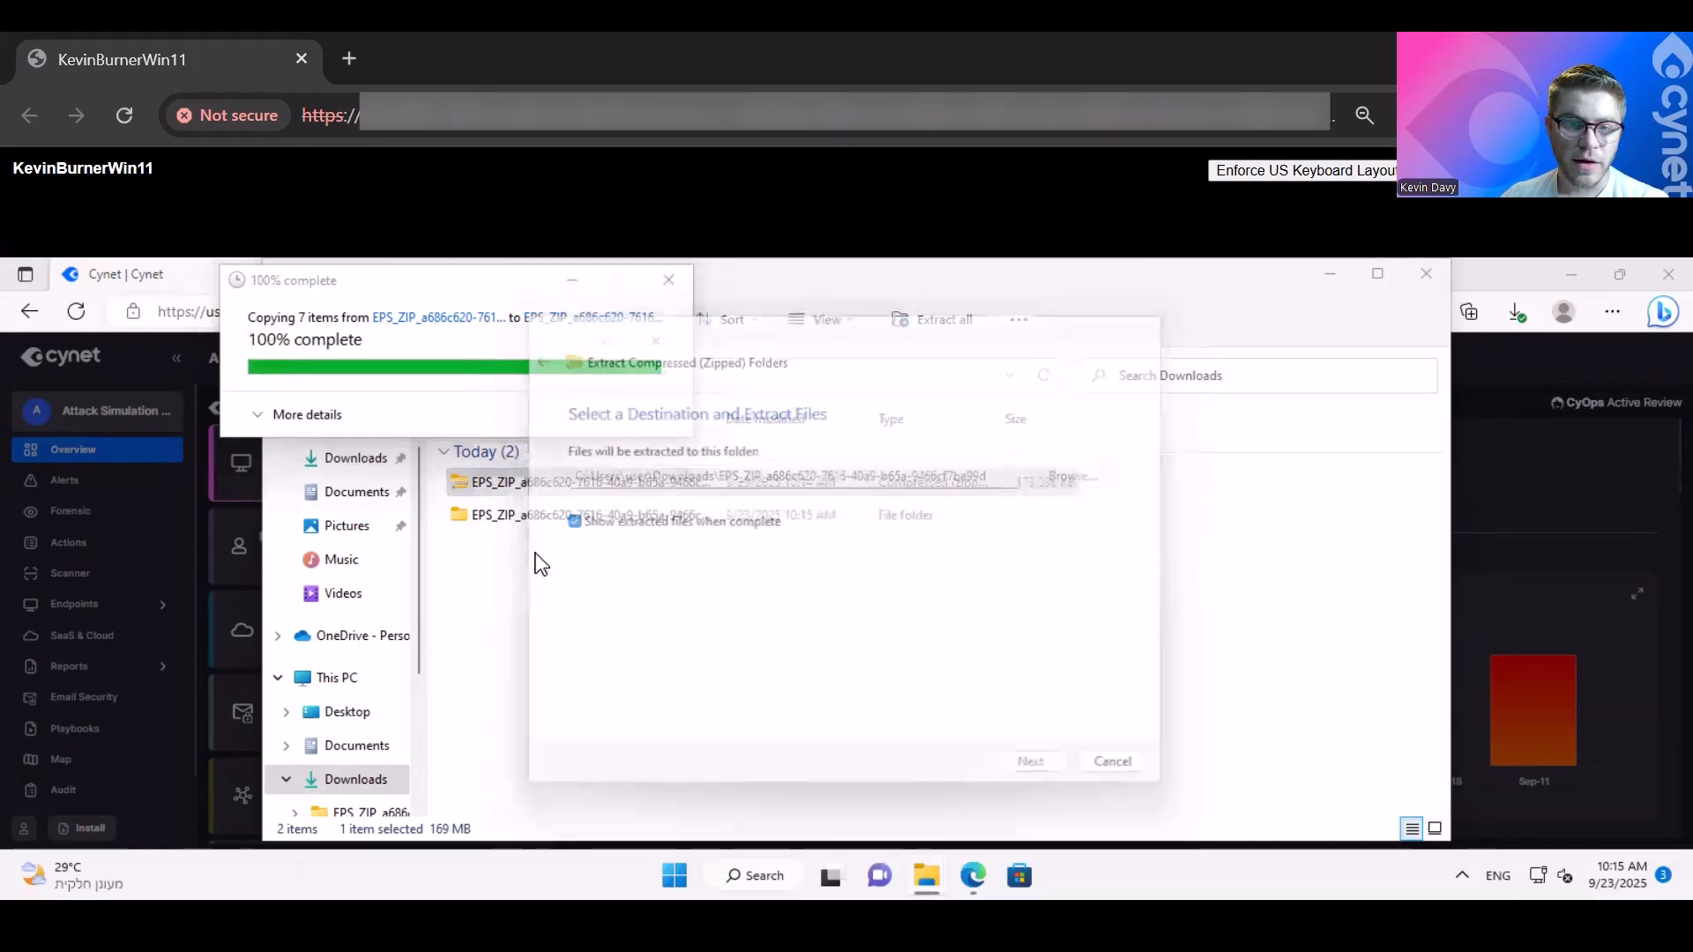
- Examine the extracted package files, including the Linux, Mac, Logstash and WinXP installers and the CynetScanner application
left_click(569, 524)
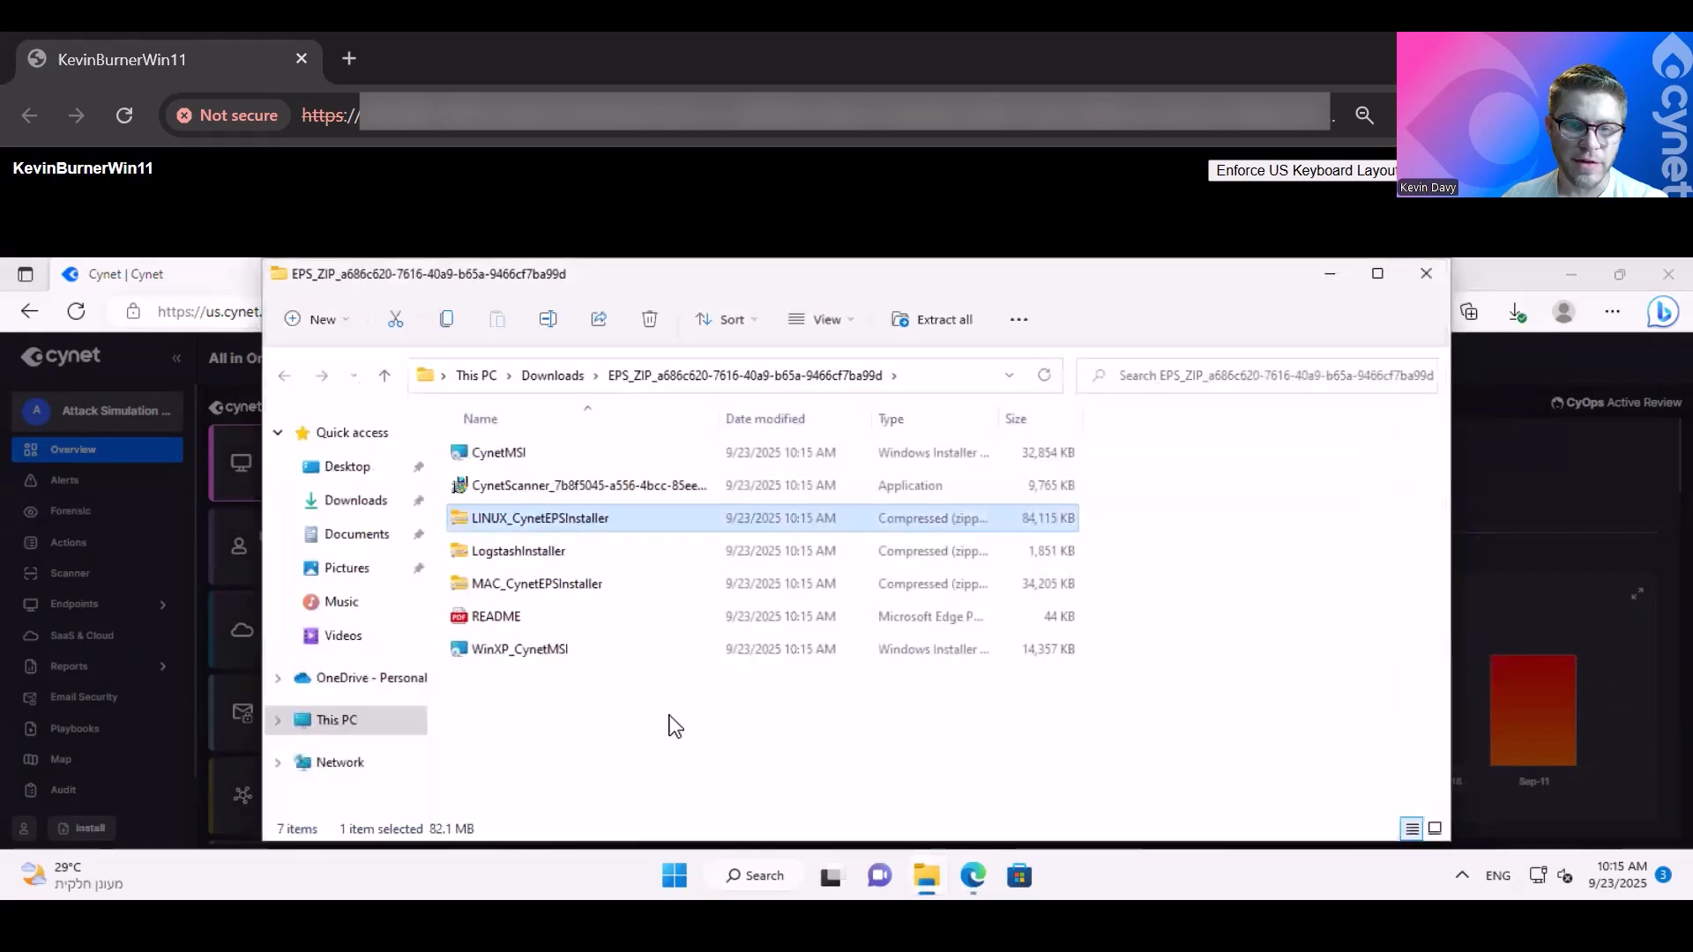
left_click(516, 528)
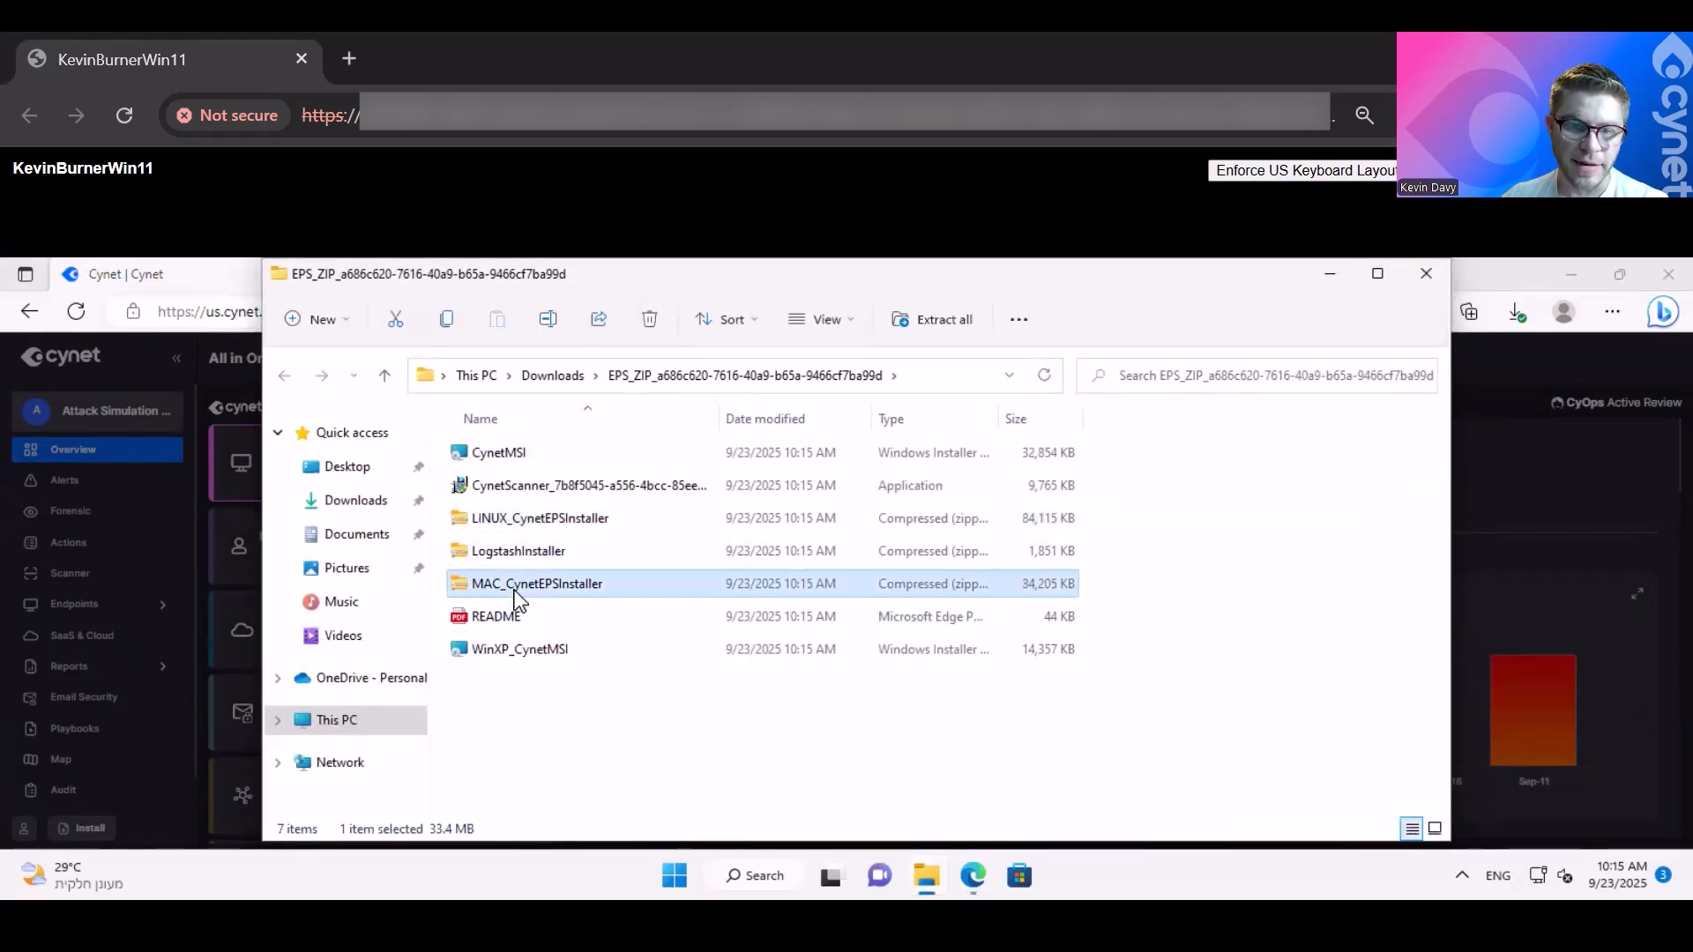
left_click(543, 487)
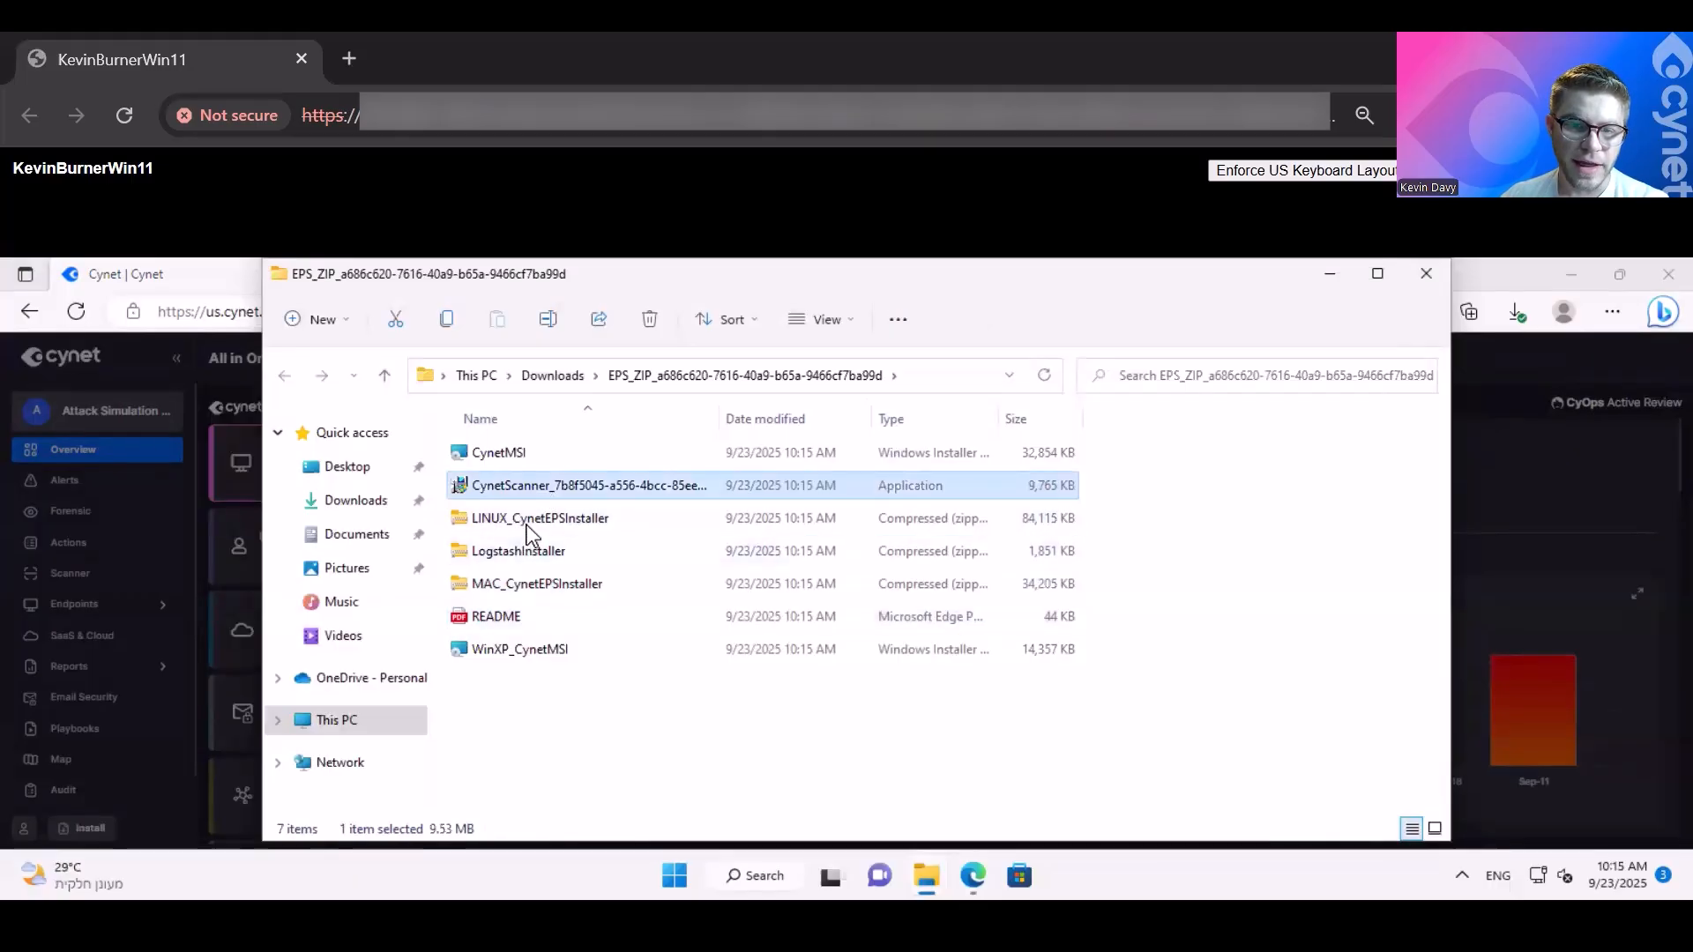
left_click(525, 554)
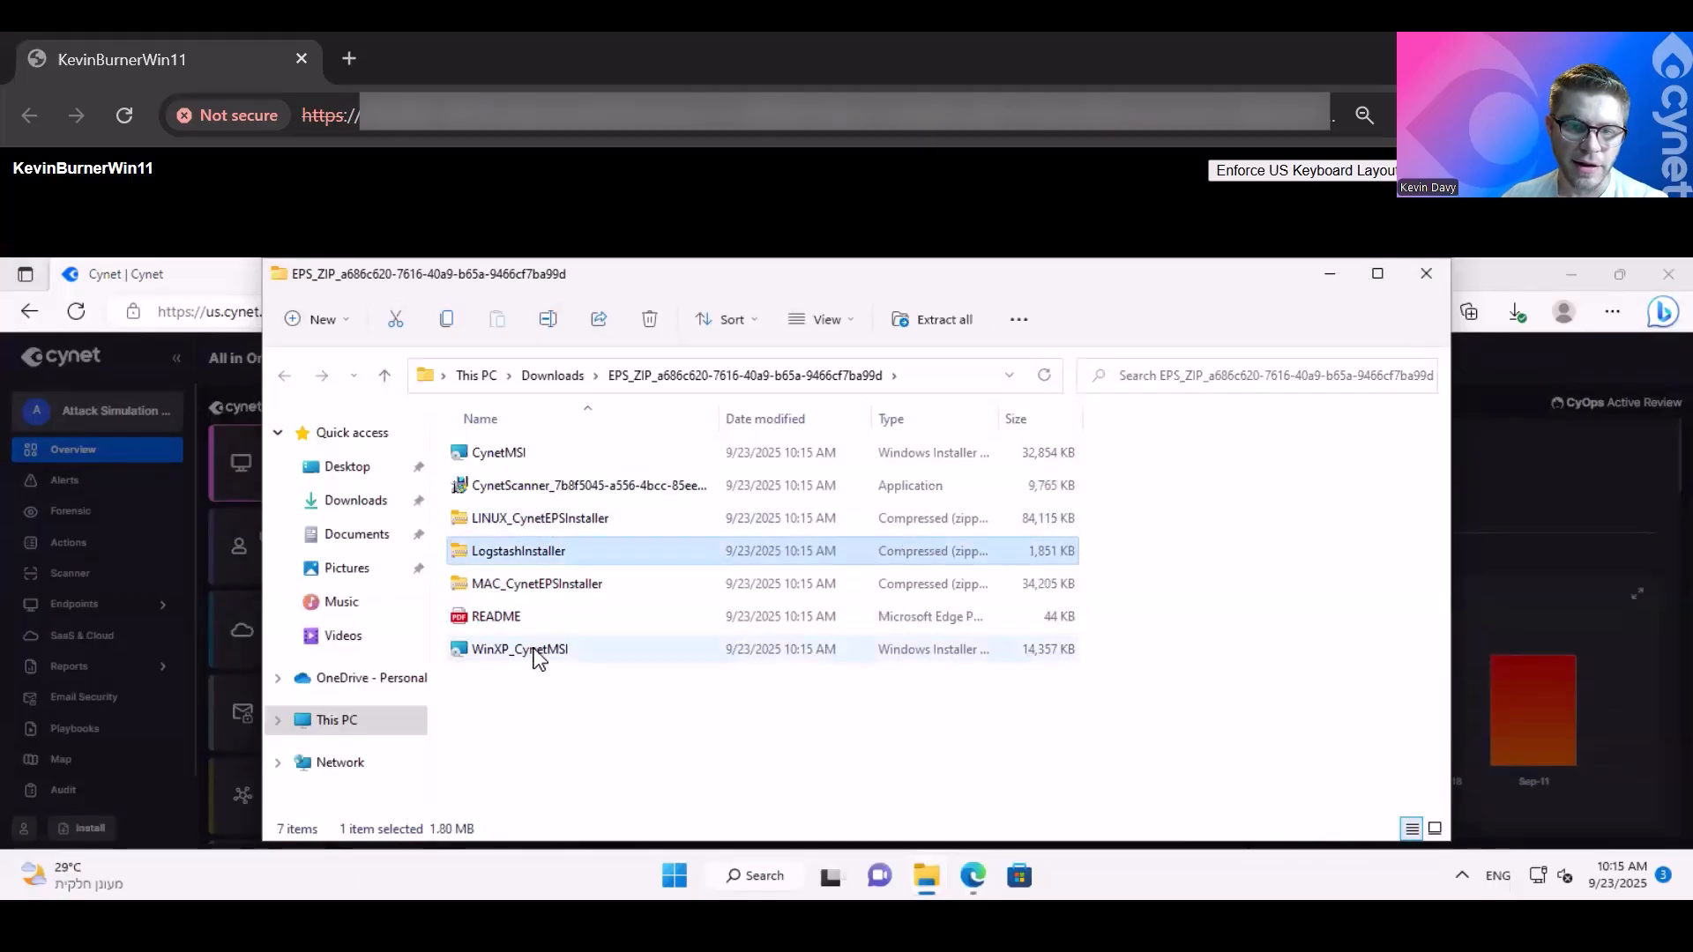
left_click(534, 652)
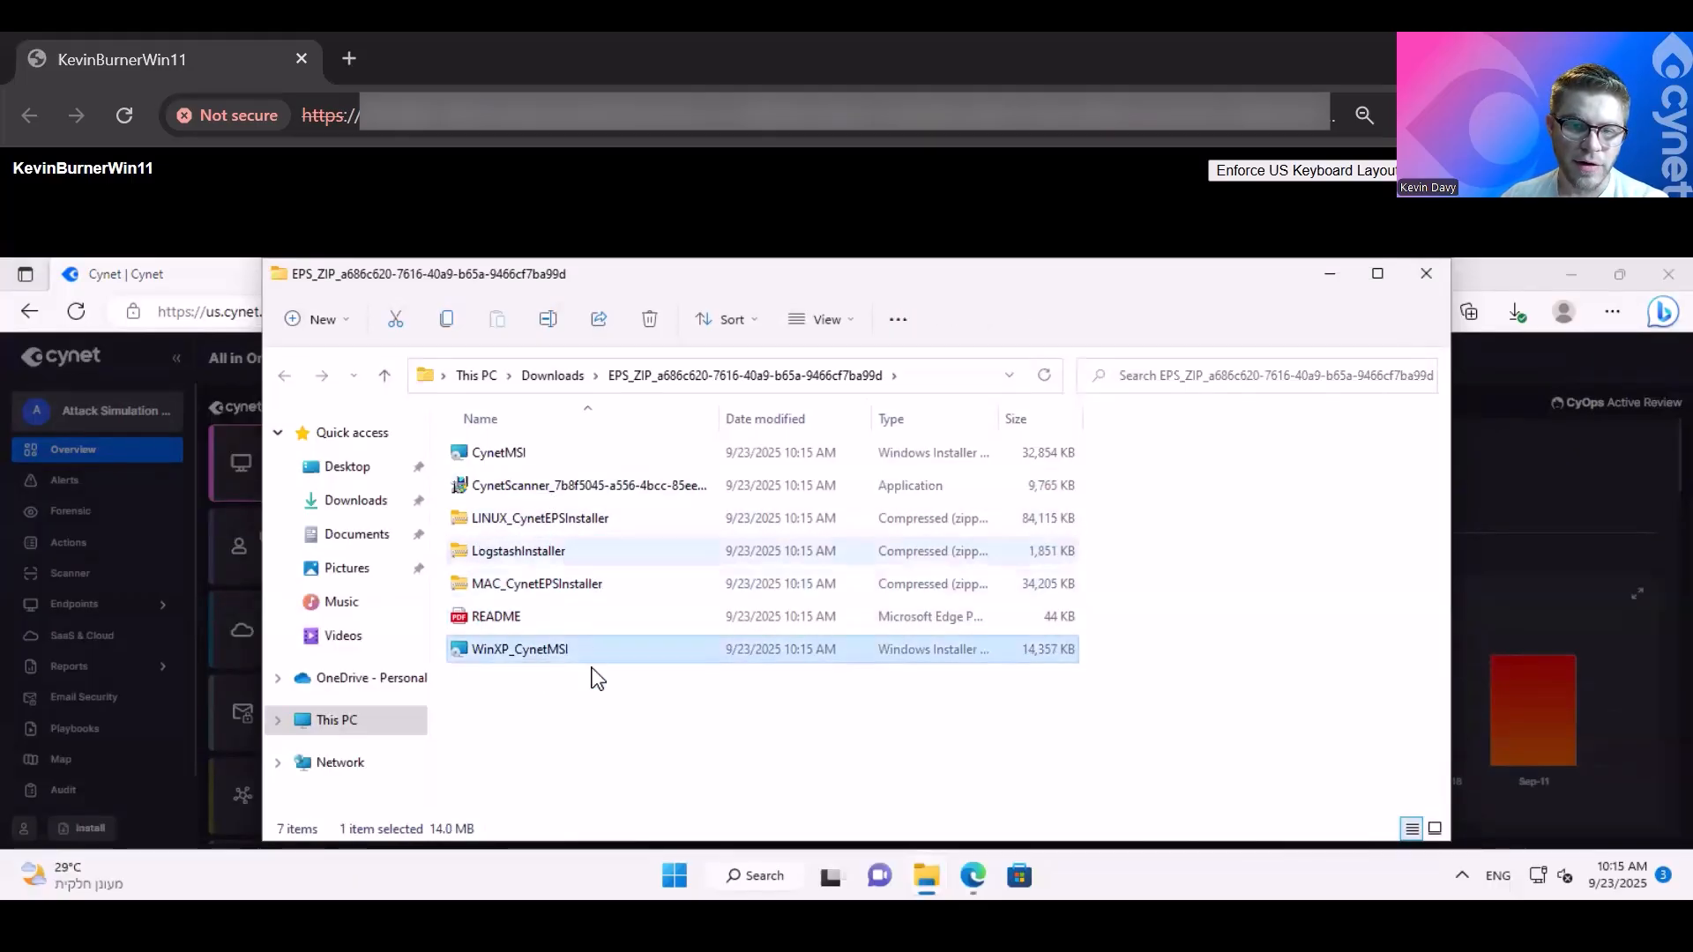
left_click(531, 487)
- Run the CynetMSI installer through the CynetEPS setup wizard to completion, and clear the Downloads window out of view
left_click(554, 453)
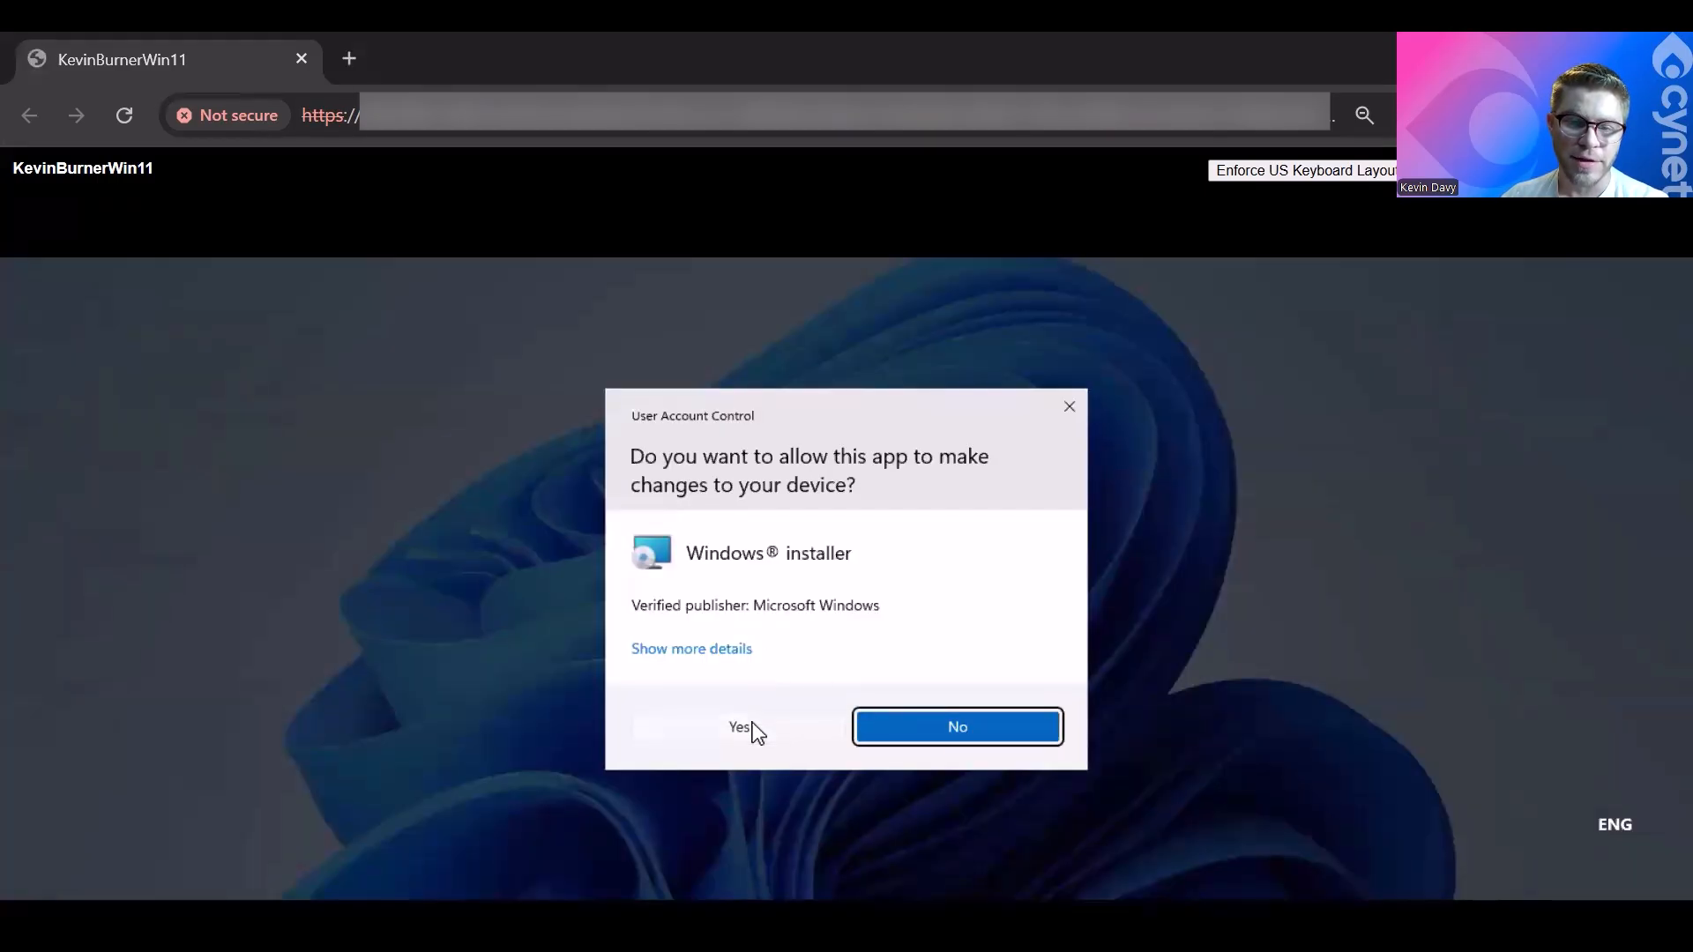
left_click(741, 729)
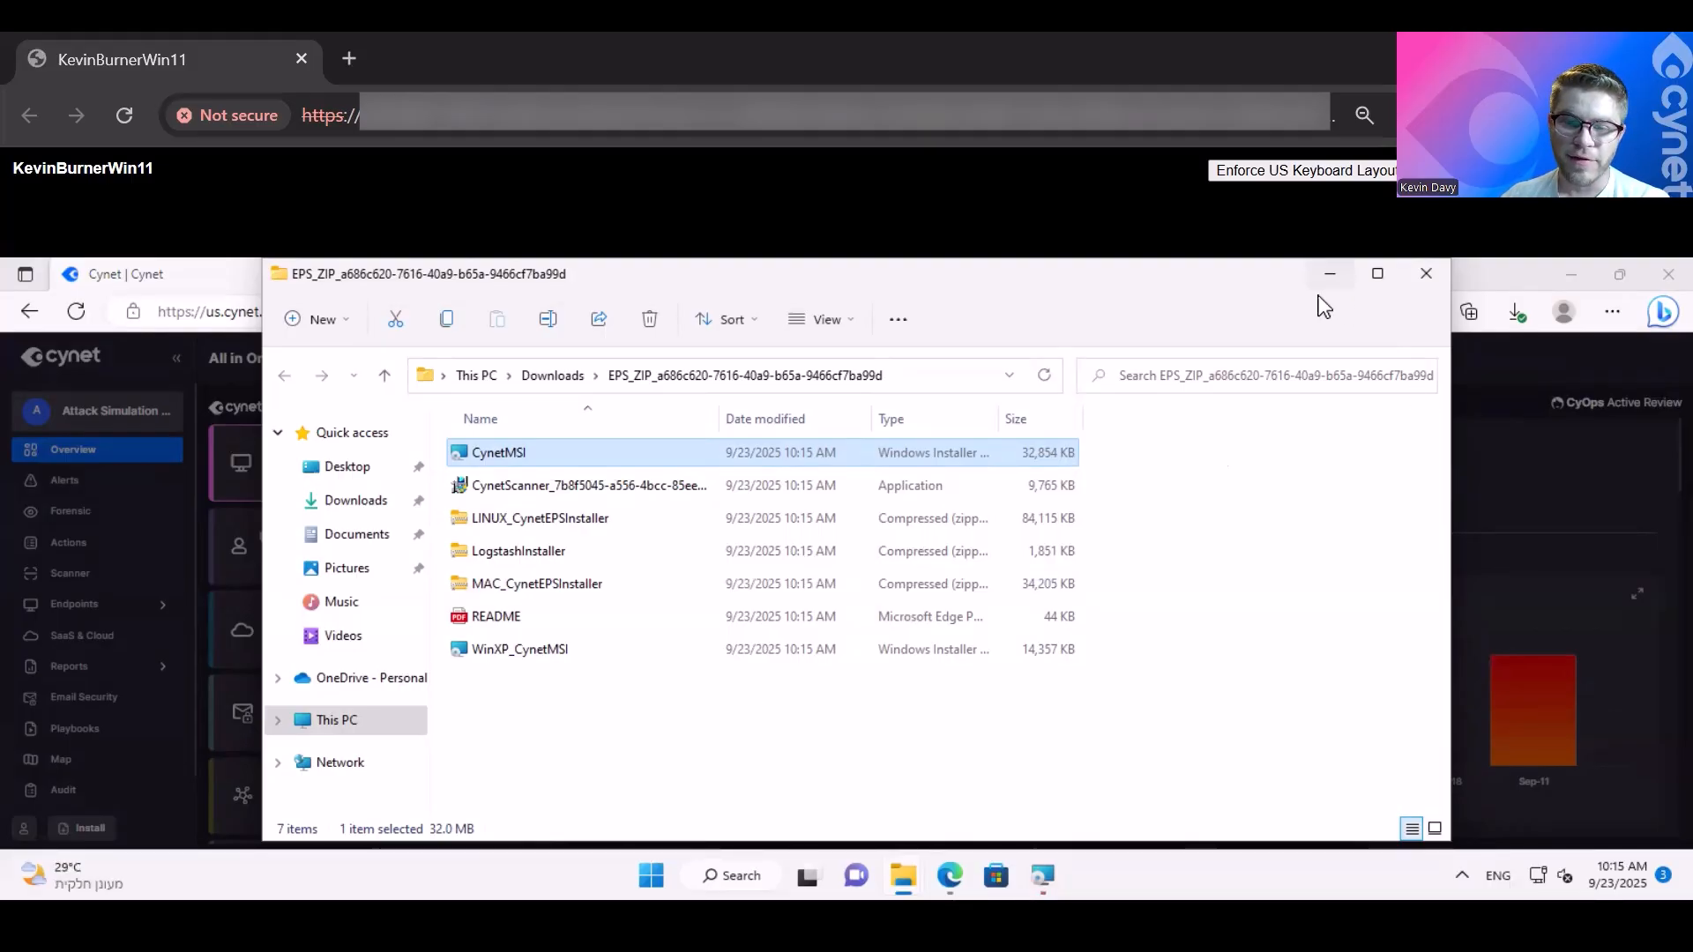
left_click(1043, 876)
left_click(951, 730)
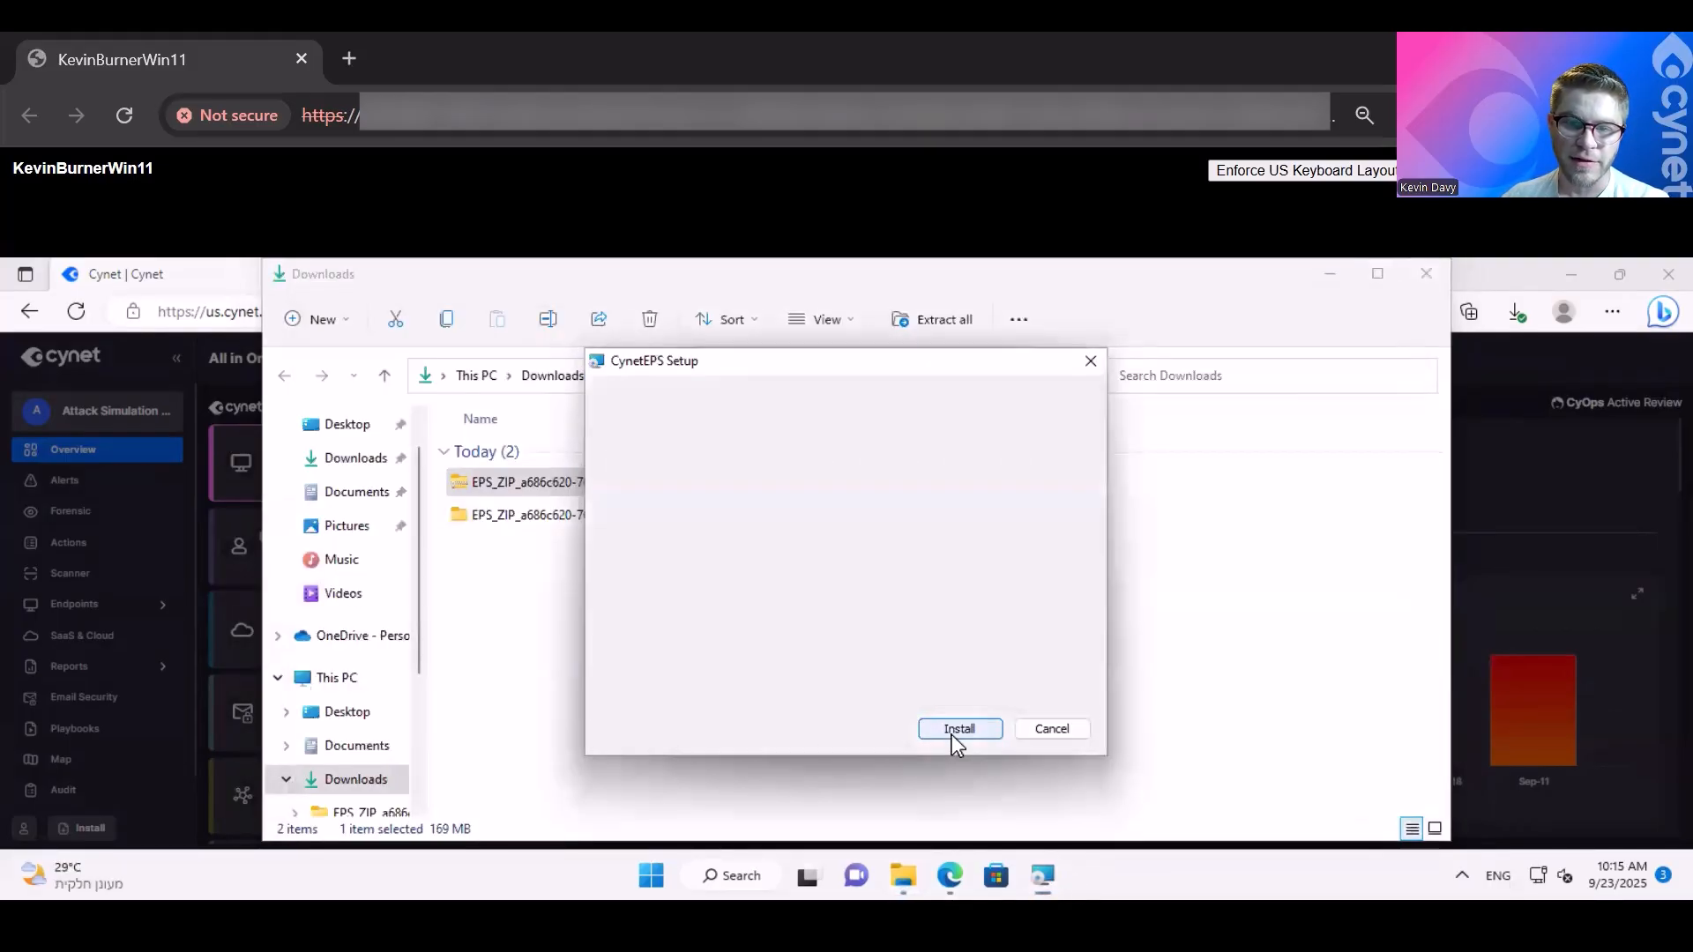
left_click(960, 728)
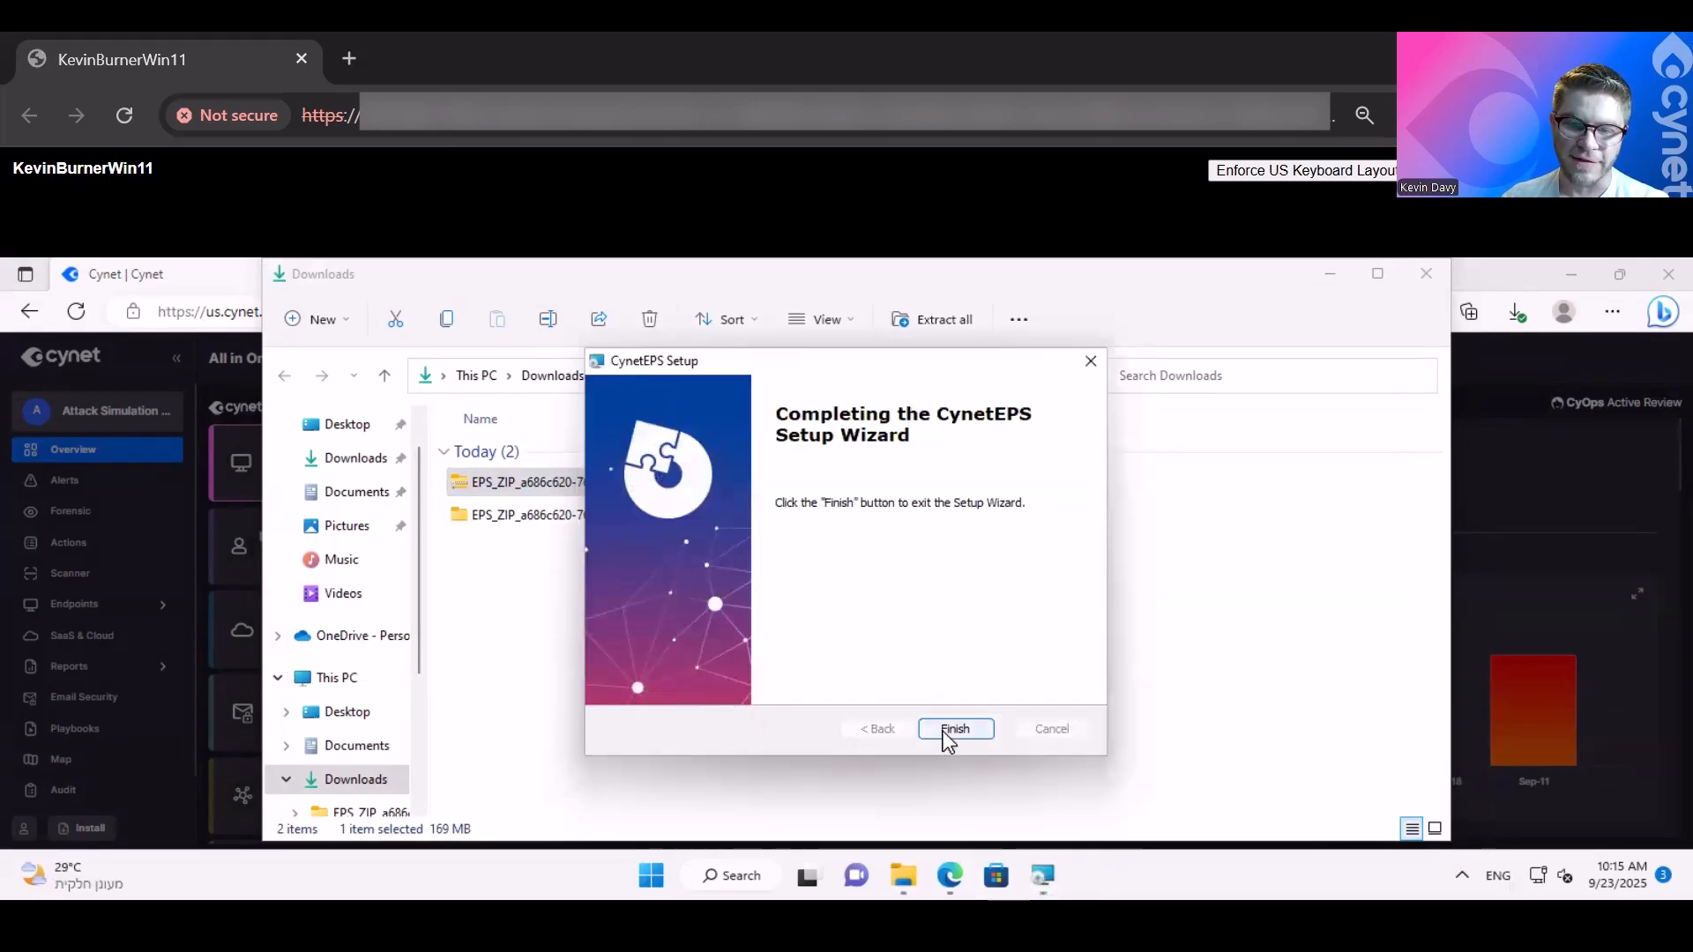
left_click(944, 732)
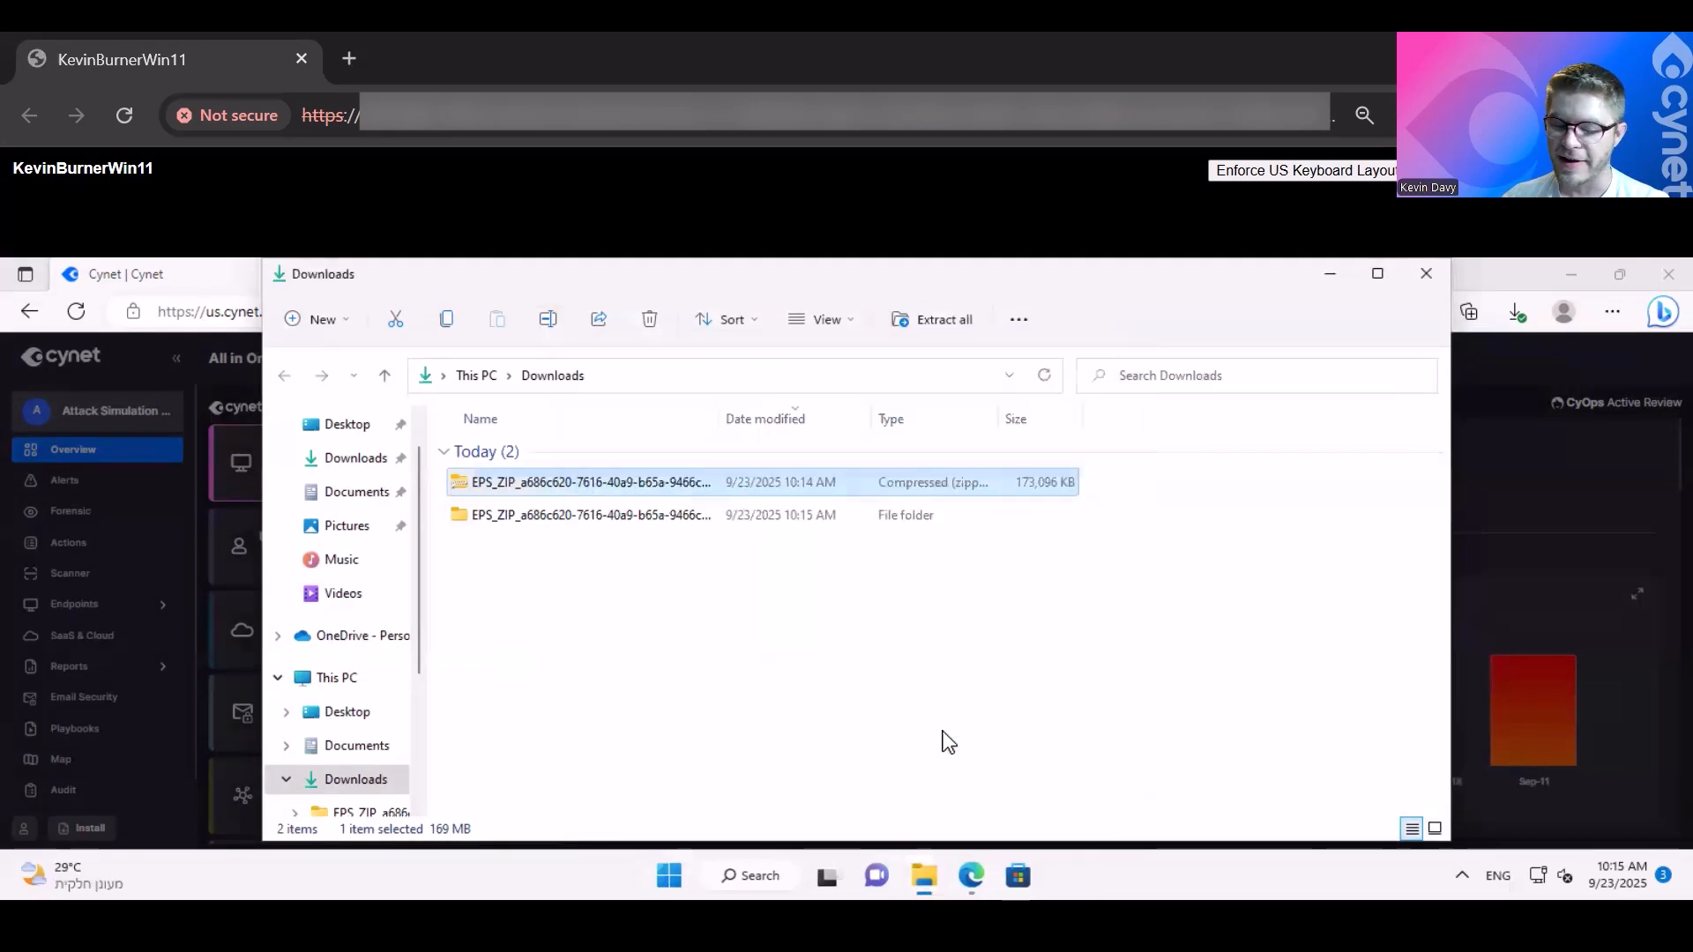
left_click(1331, 281)
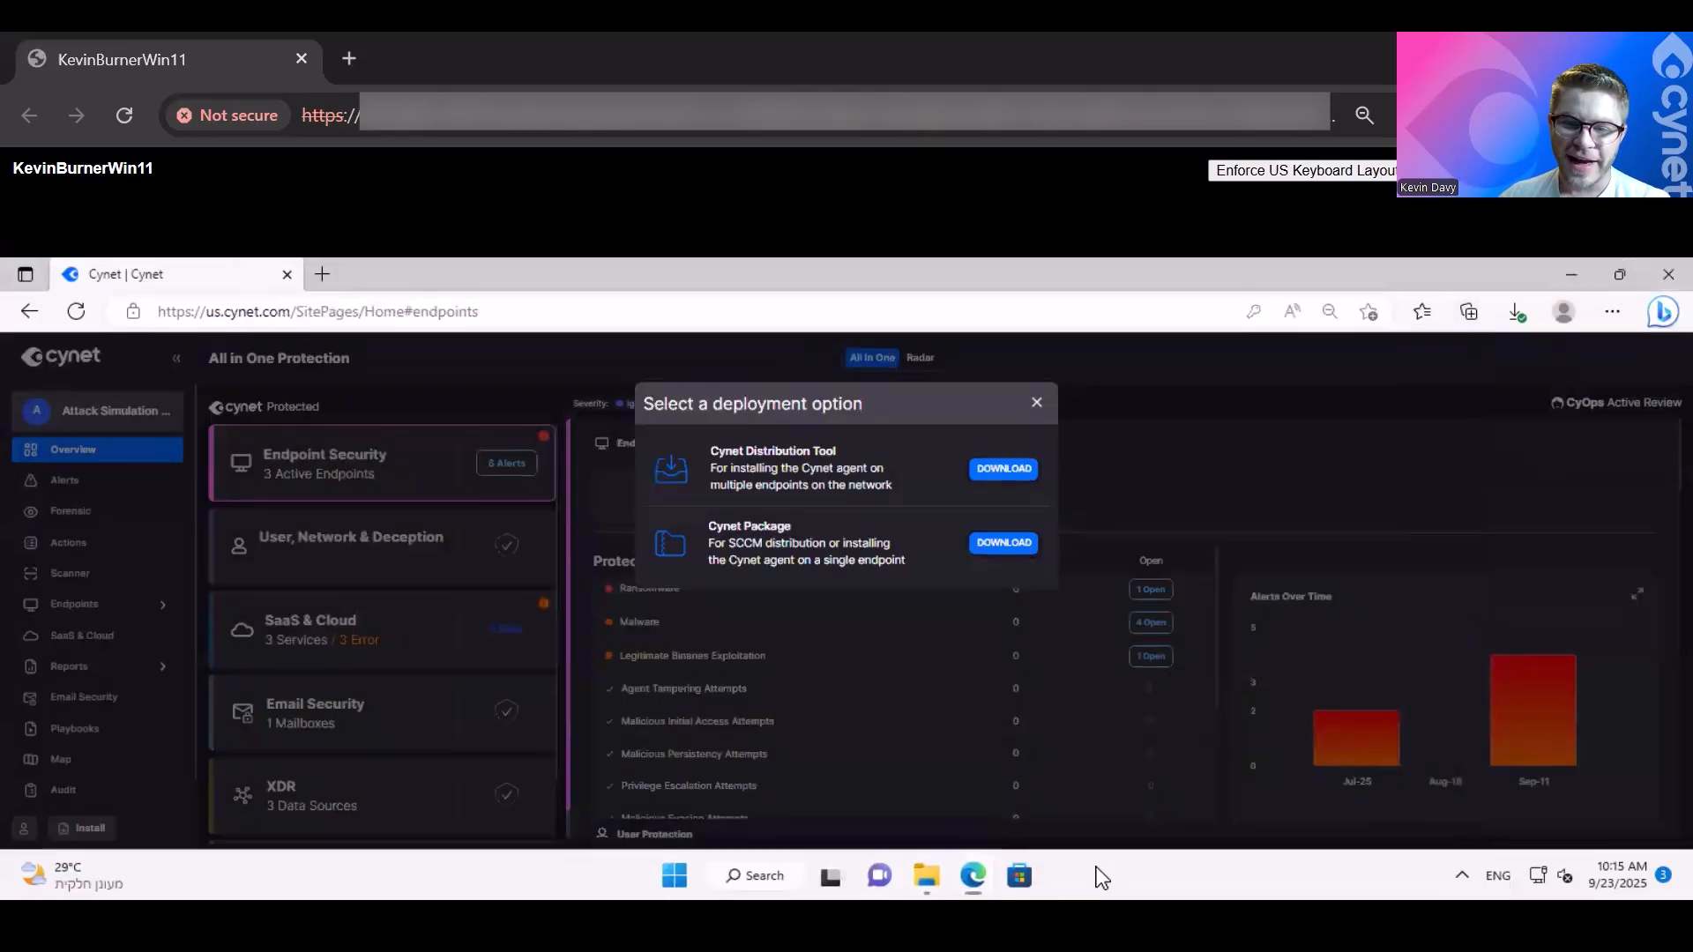
- Look for the Cynet Scanner process among Task Manager's background processes, and close Task Manager
right_click(1096, 866)
left_click(1043, 879)
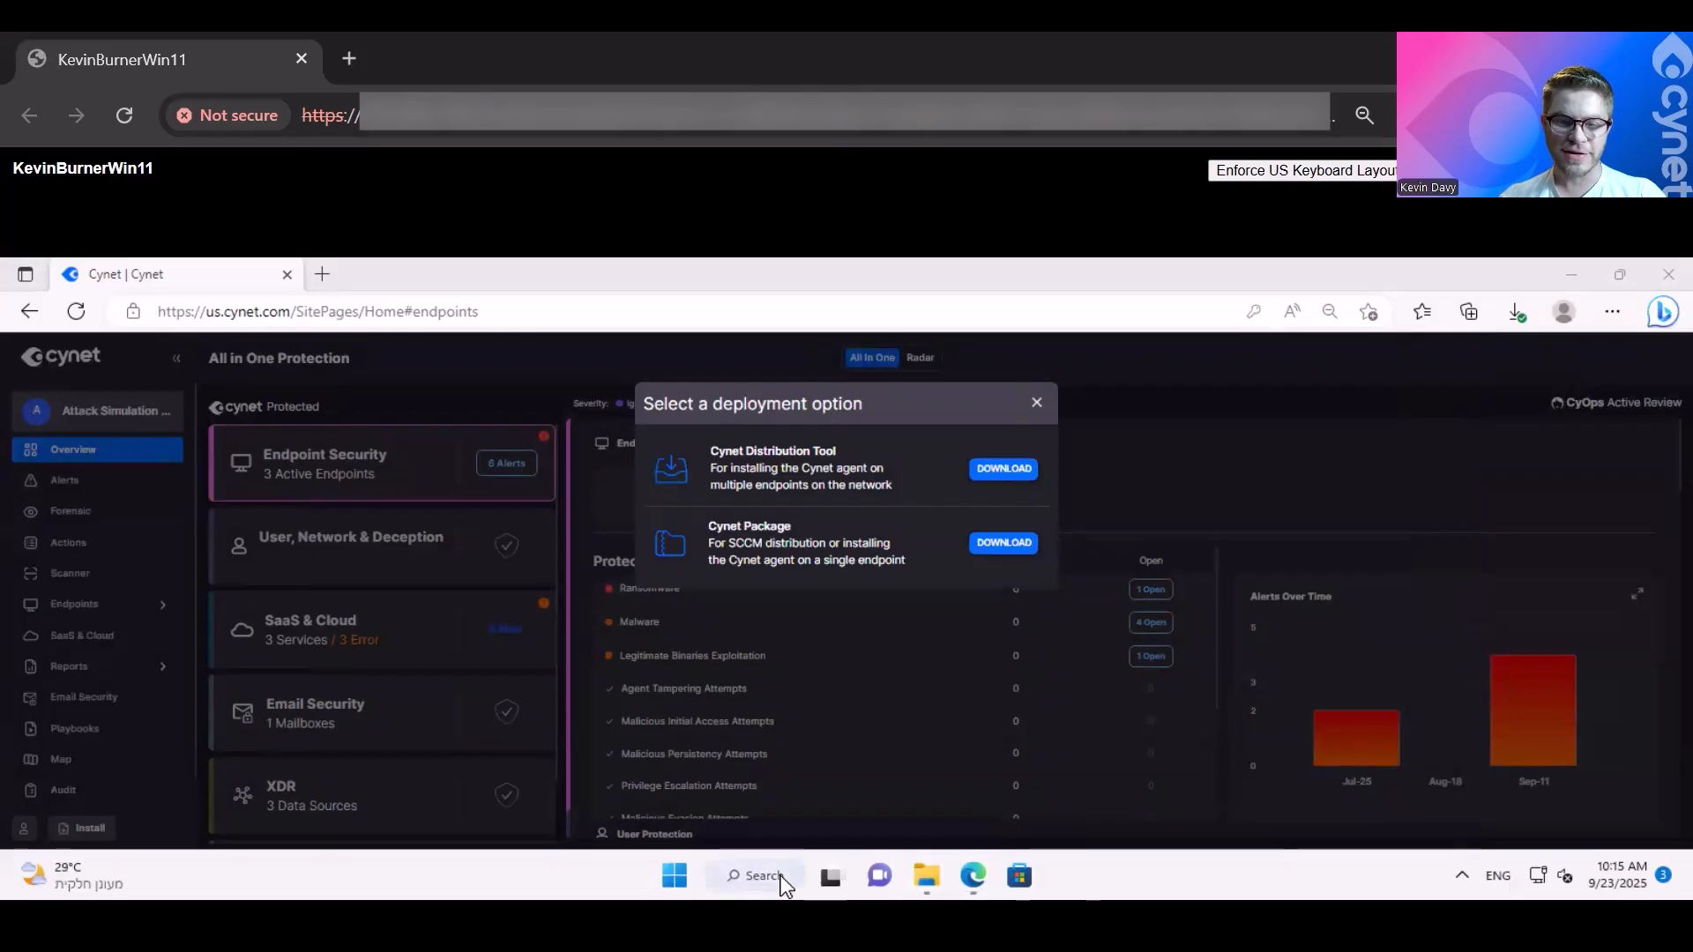
left_click(781, 875)
type("task")
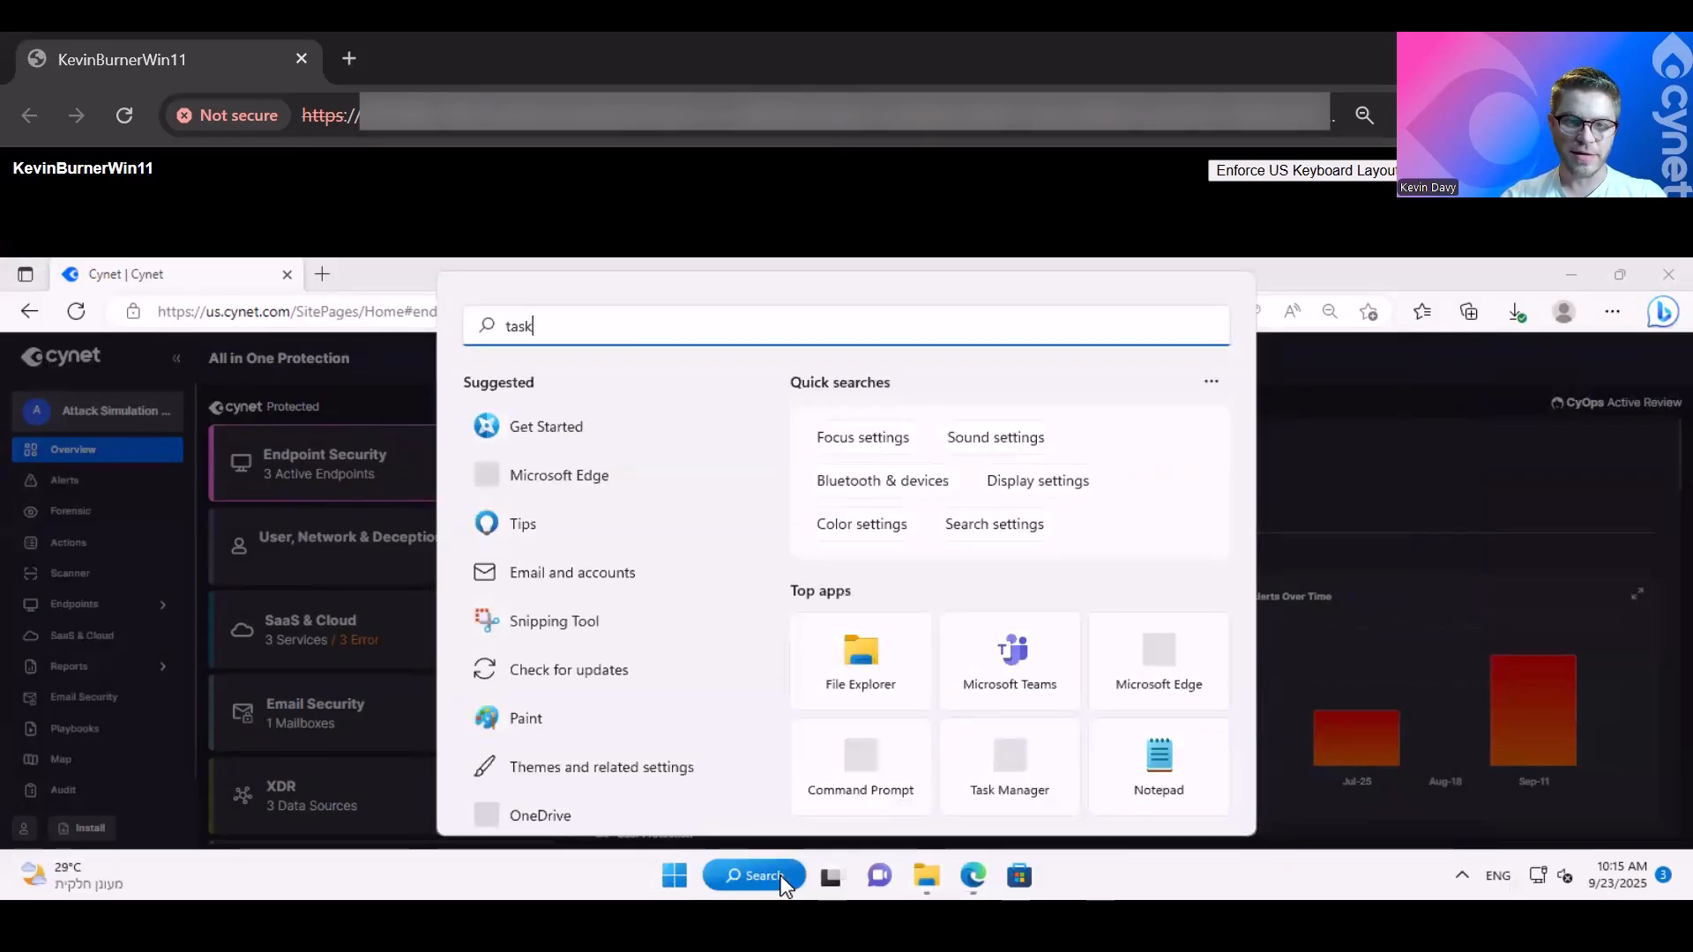
type(" manager")
left_click(564, 498)
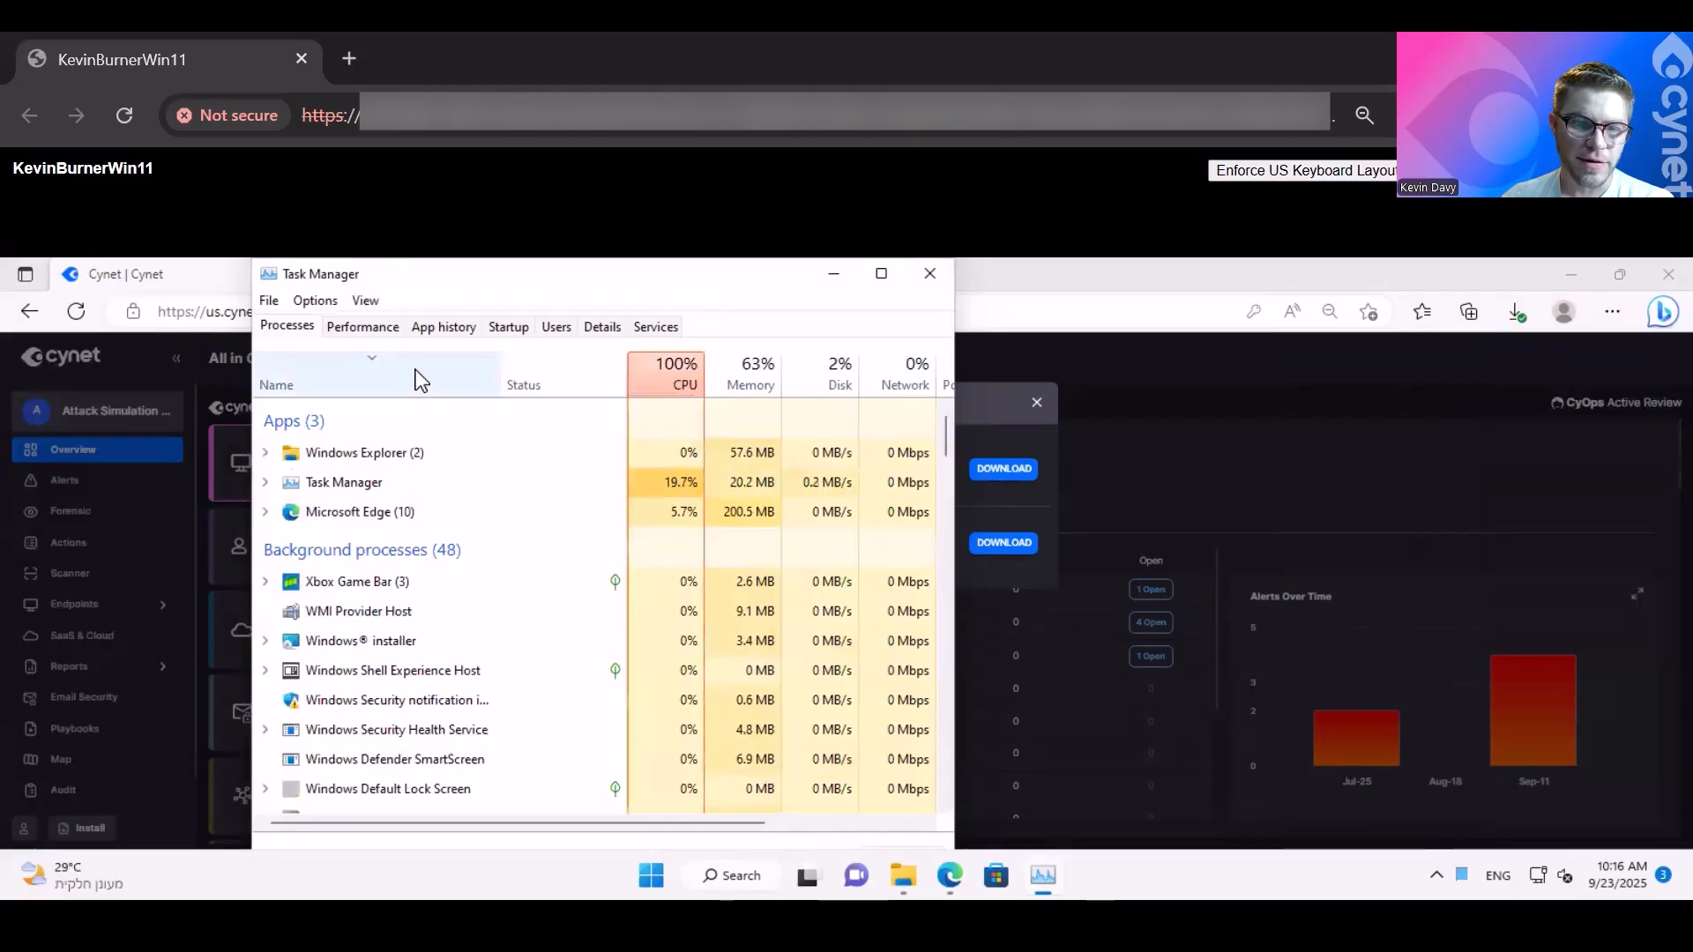
scroll(376, 637, "down", 2)
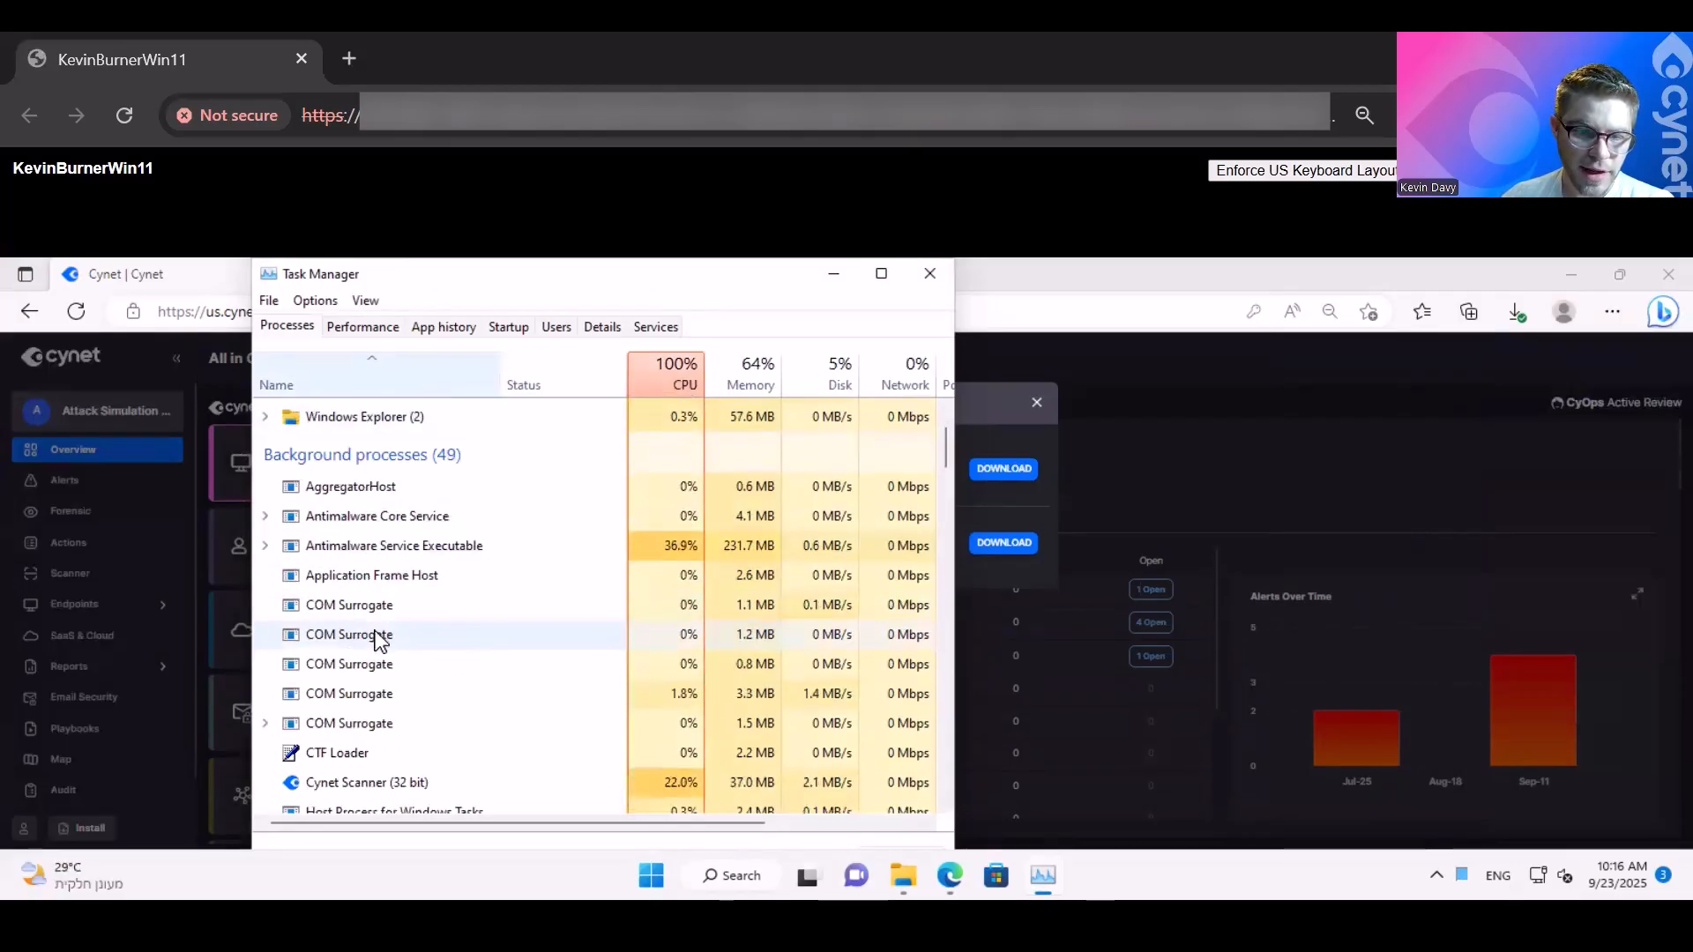
left_click(930, 273)
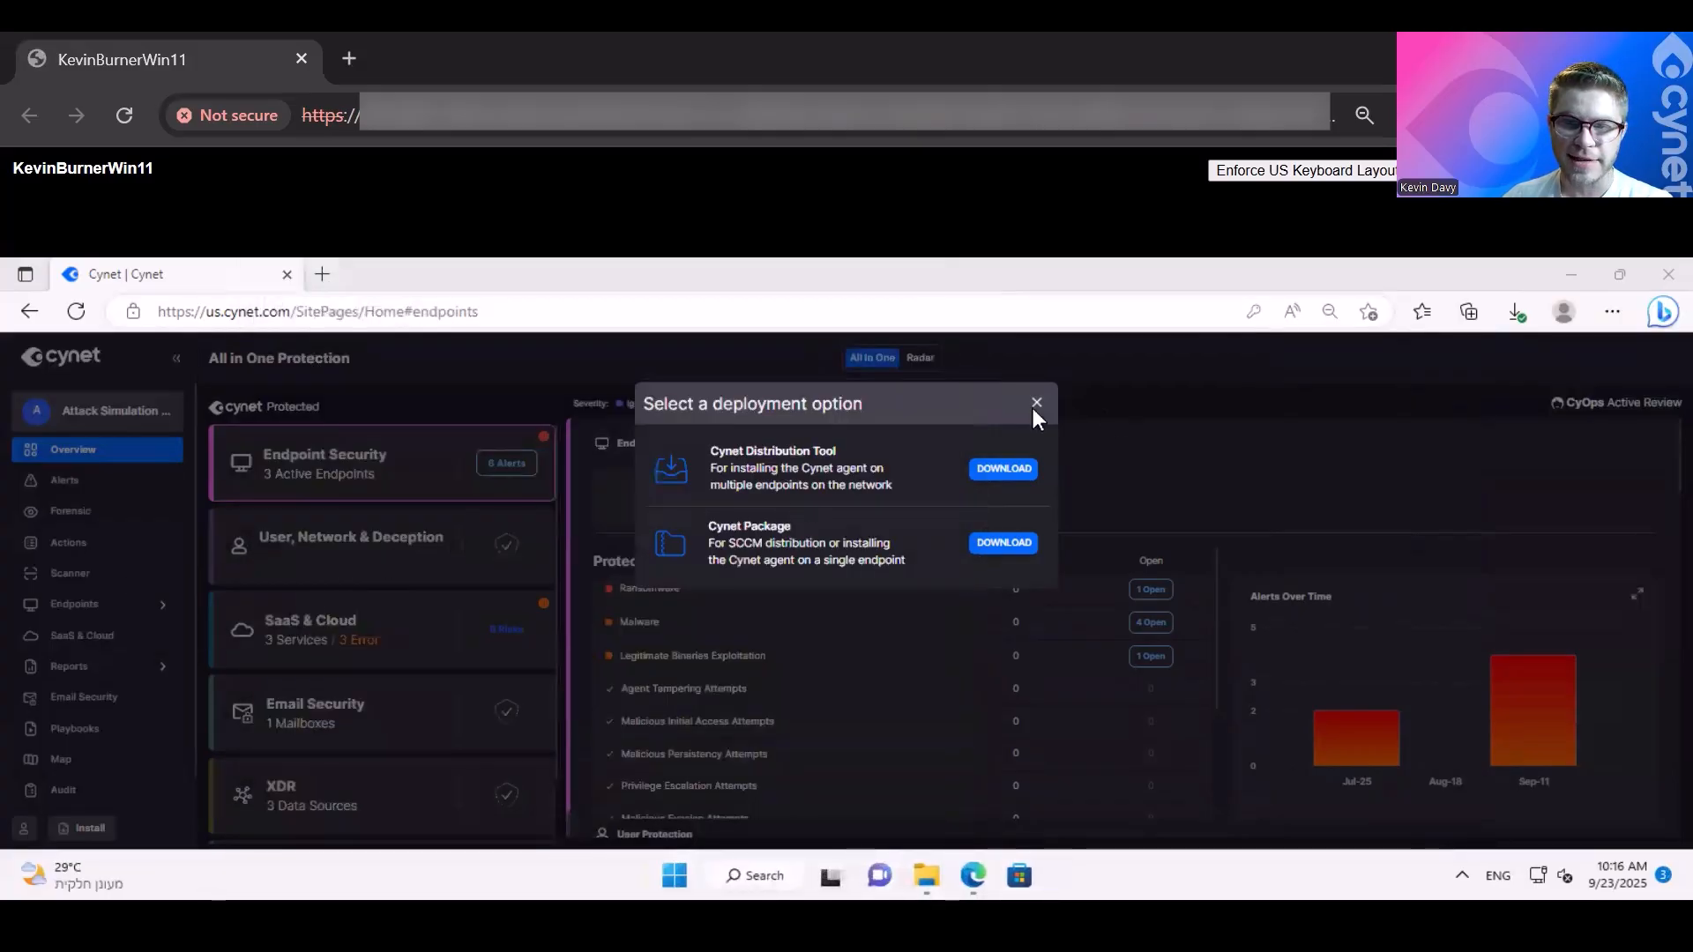
- Dismiss the deployment options and display the Scanner page listing the scanned endpoints
left_click(1036, 403)
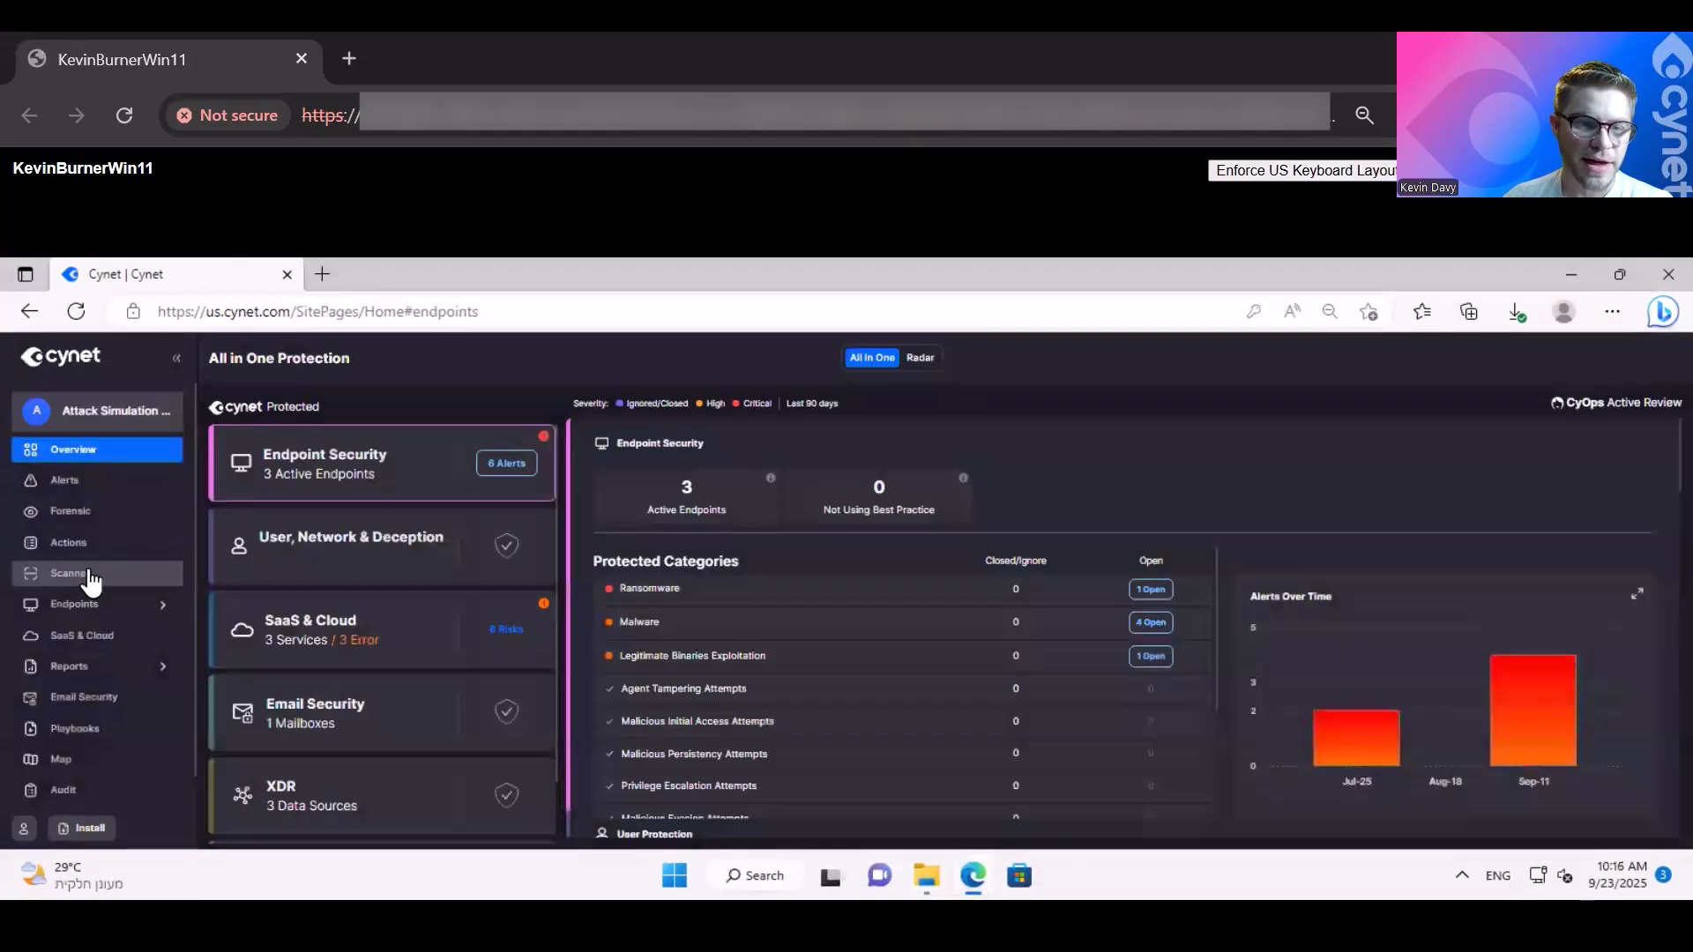
left_click(81, 574)
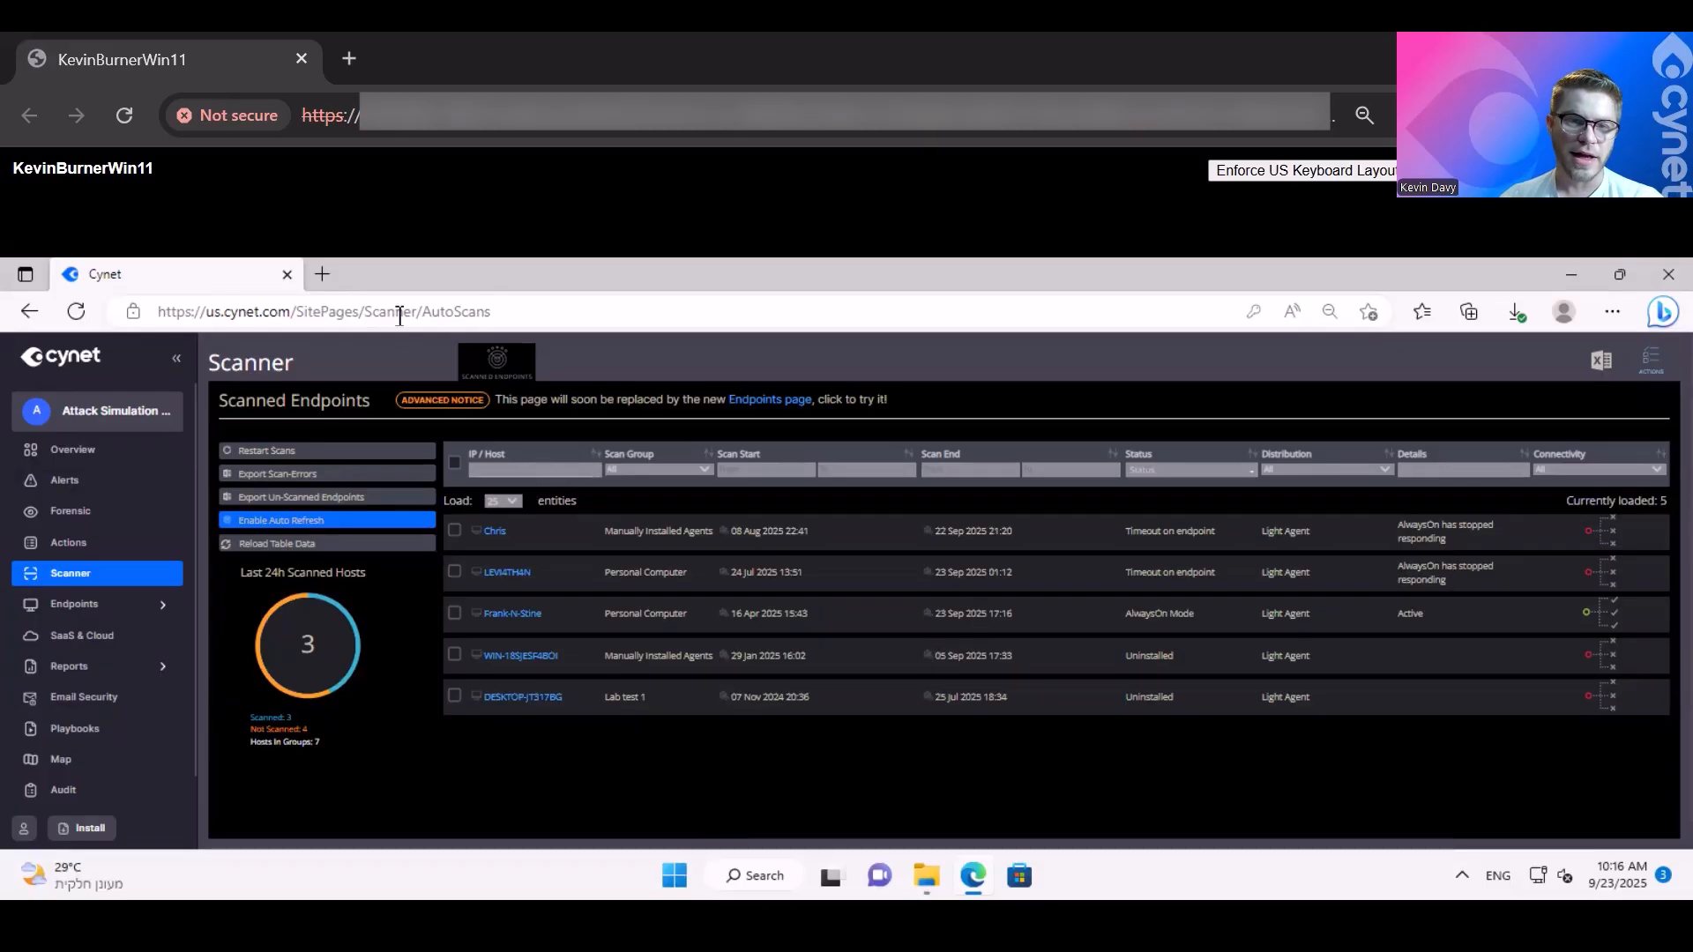
- Load help.cynet.com in a new browser tab and search the Help Center for "install" to review the installation articles
left_click(322, 274)
type("help.")
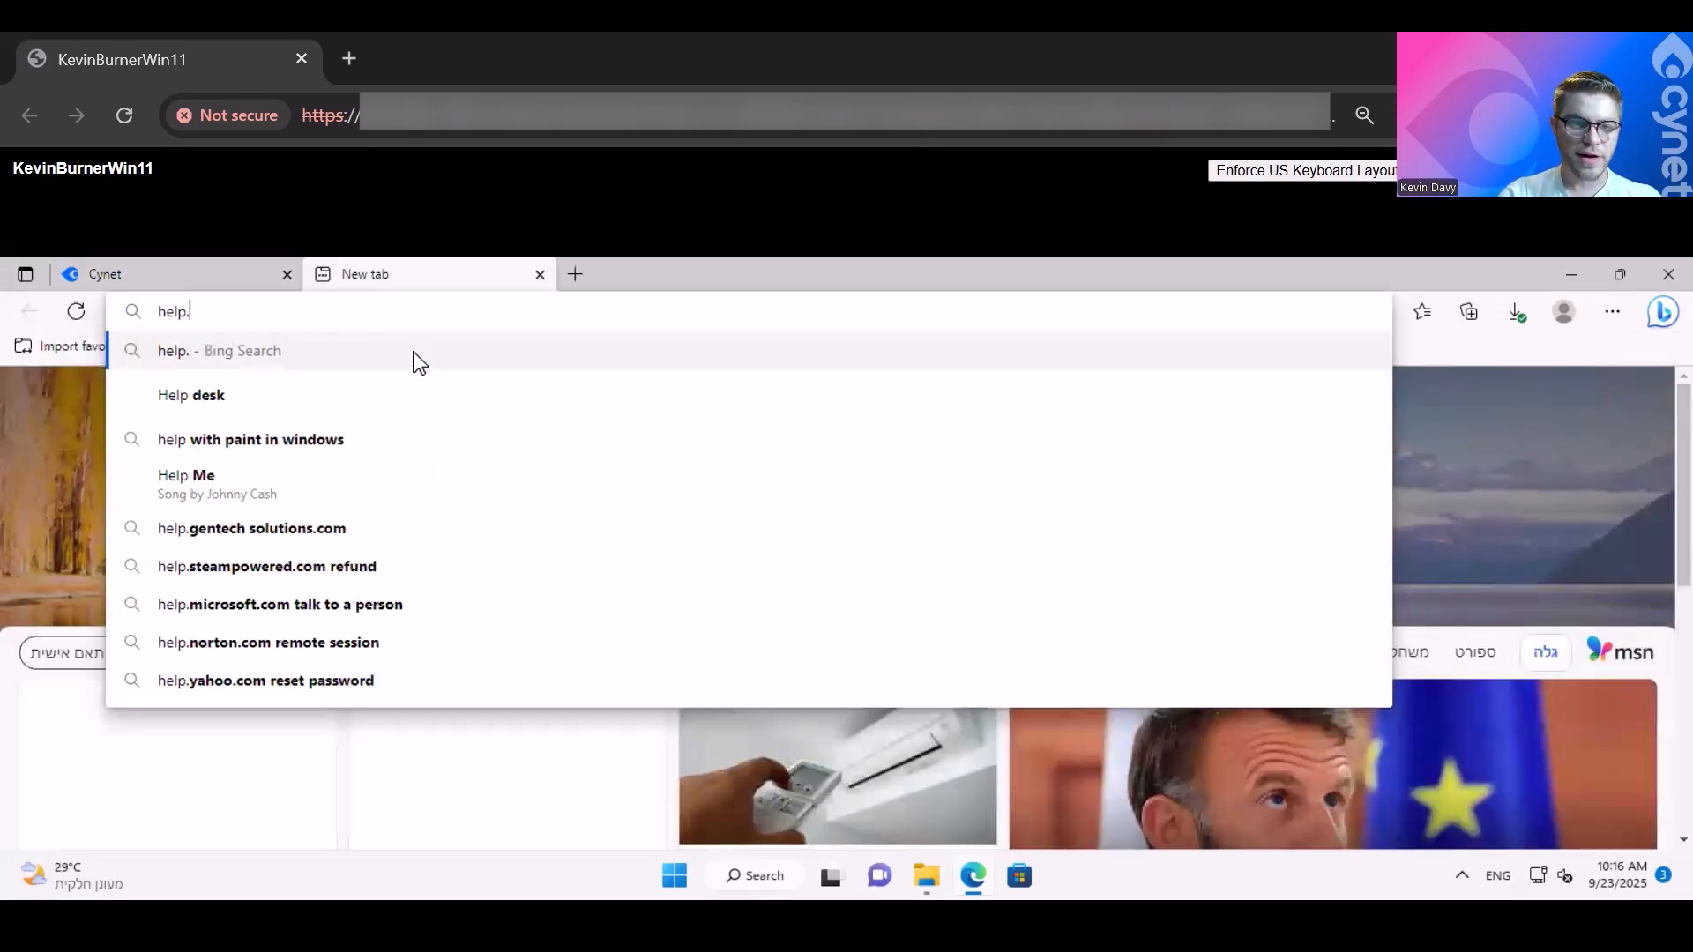
type("cynet.com")
key("Return")
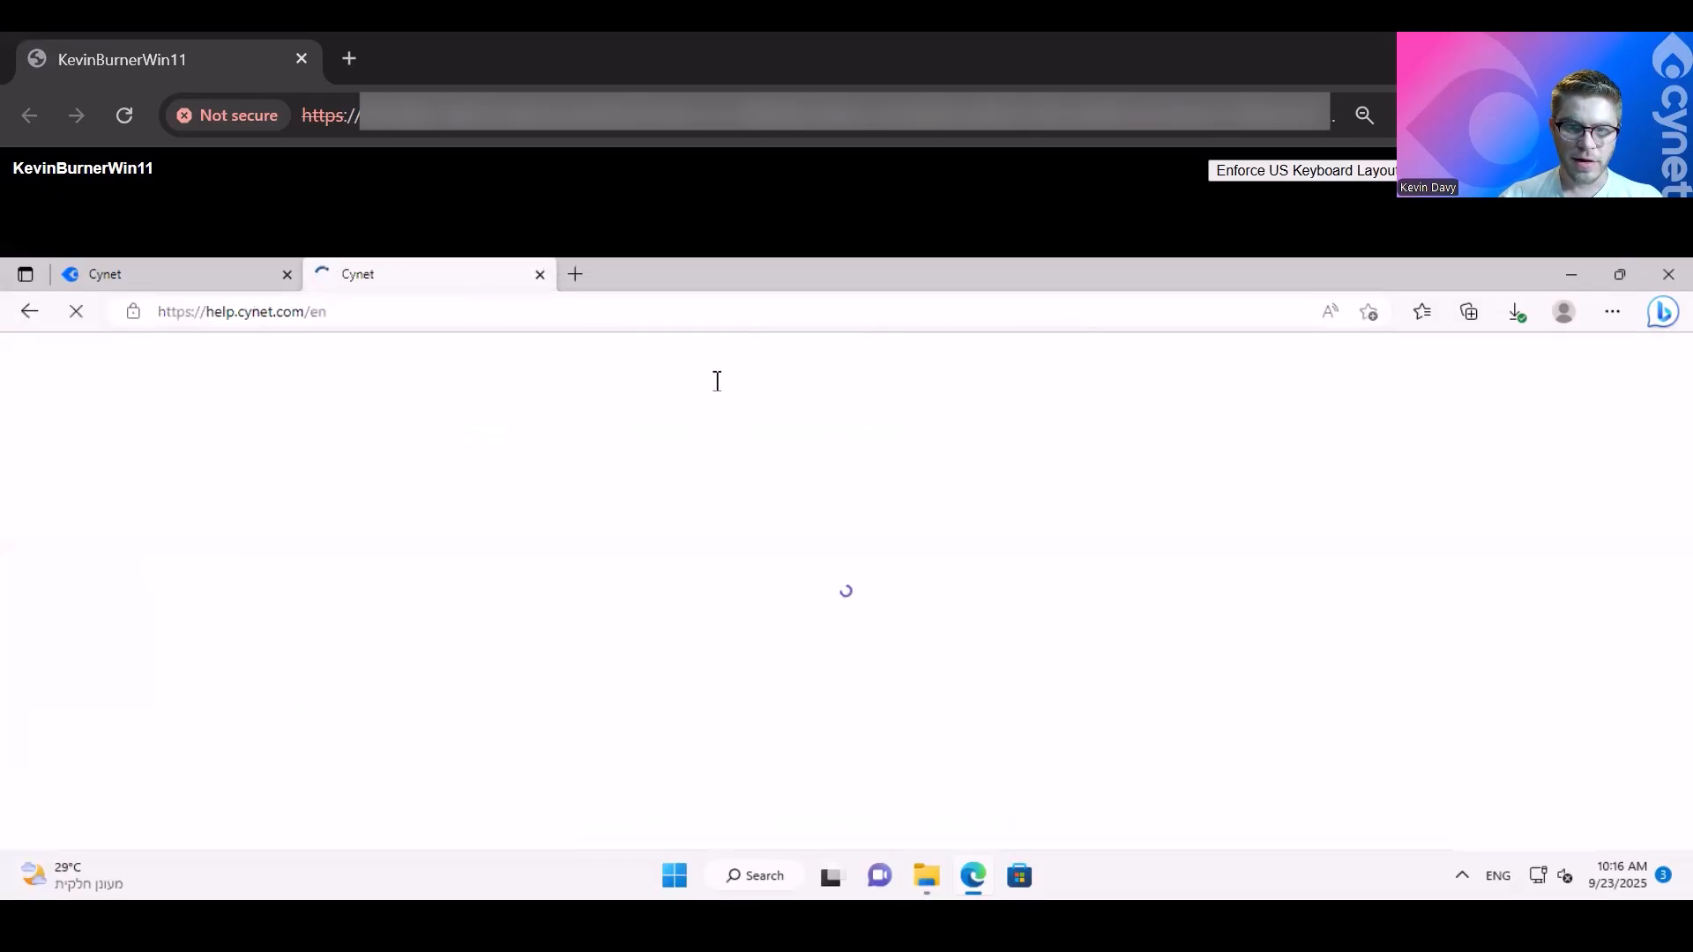
left_click(717, 382)
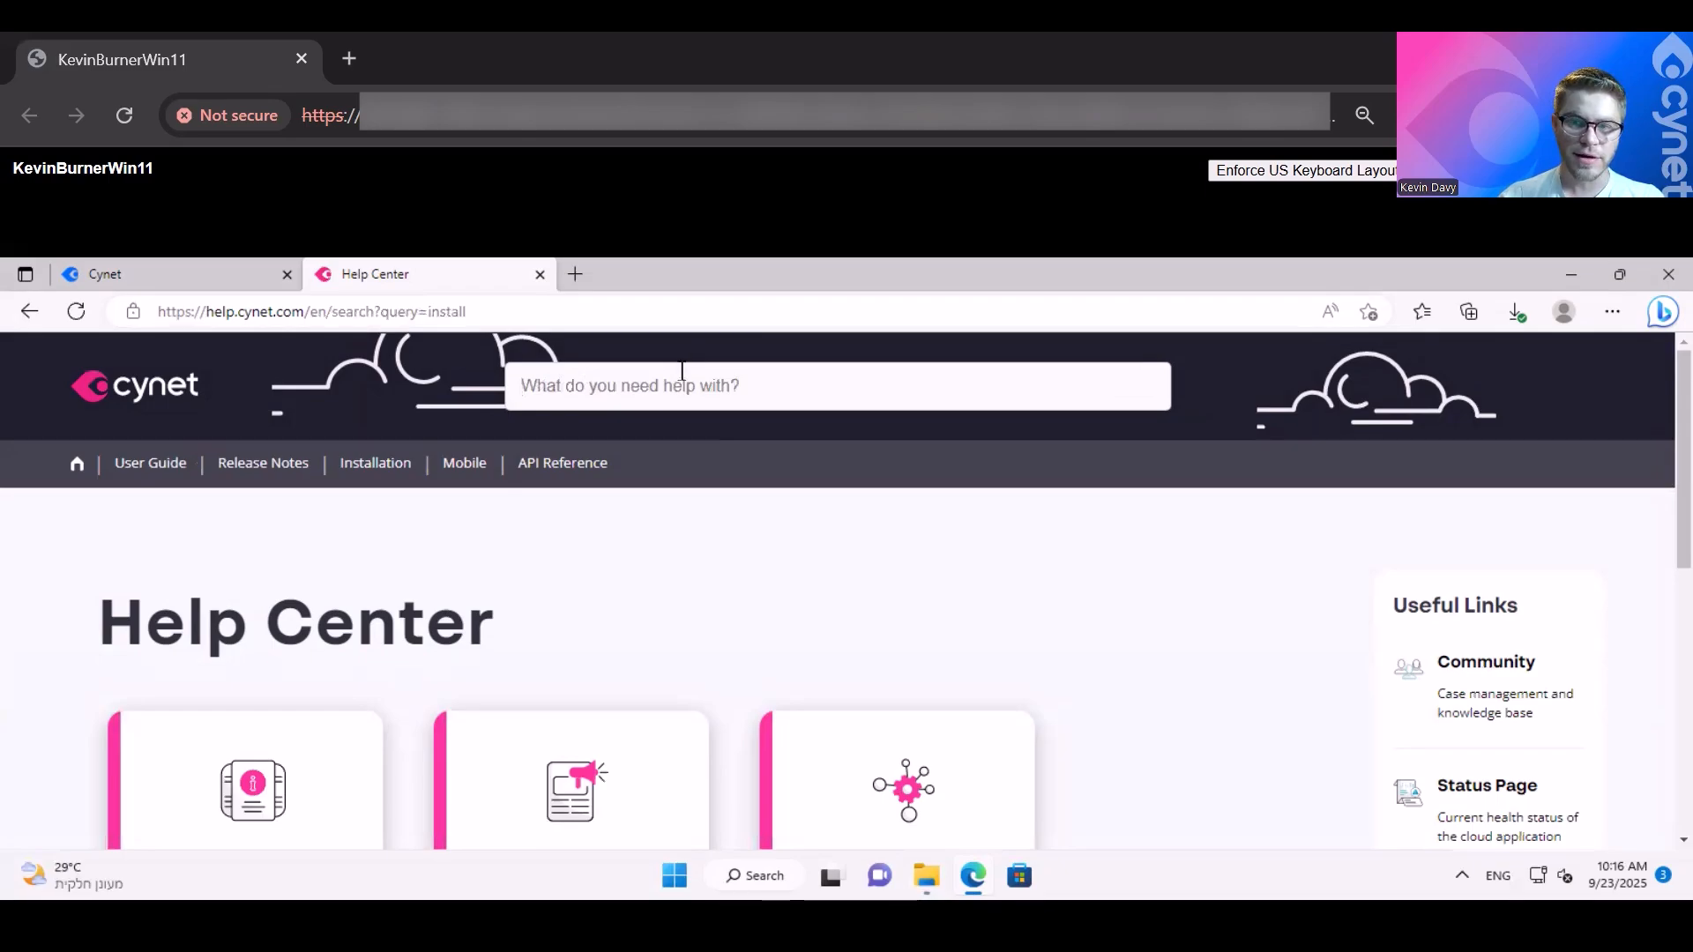
scroll(424, 635, "down", 1)
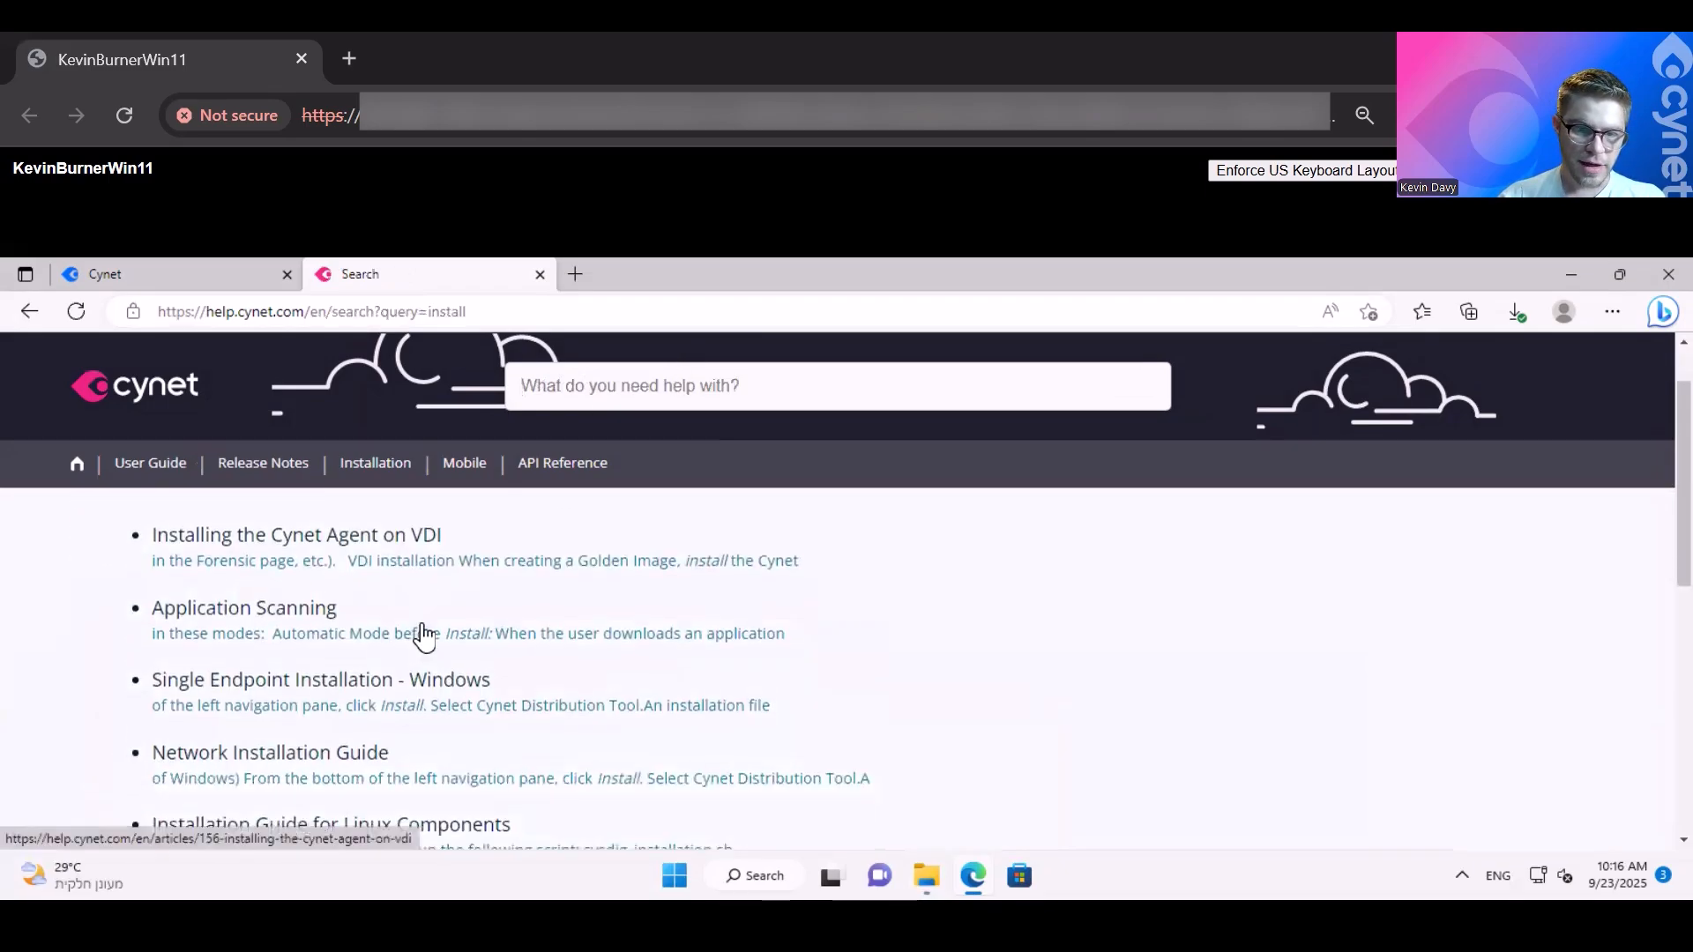
- Open the "Single Endpoint Installation - Windows" article and find the SaaS command for installing the agent from the command line
left_click(346, 680)
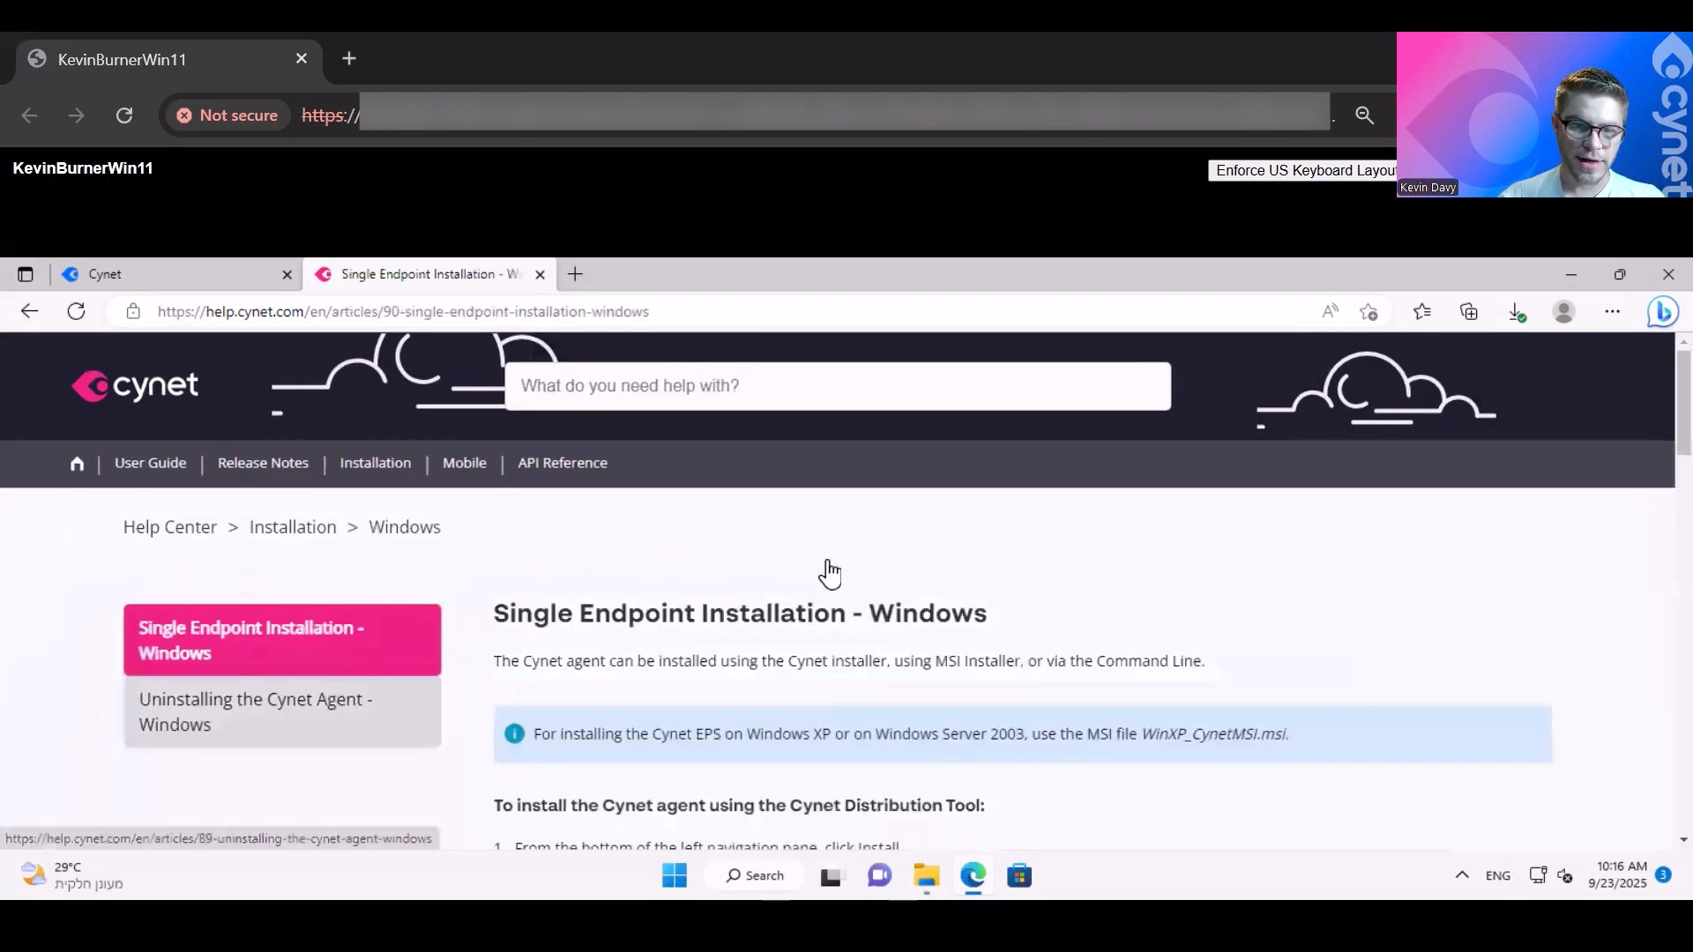
key("ctrl+minus")
scroll(829, 569, "down", 4)
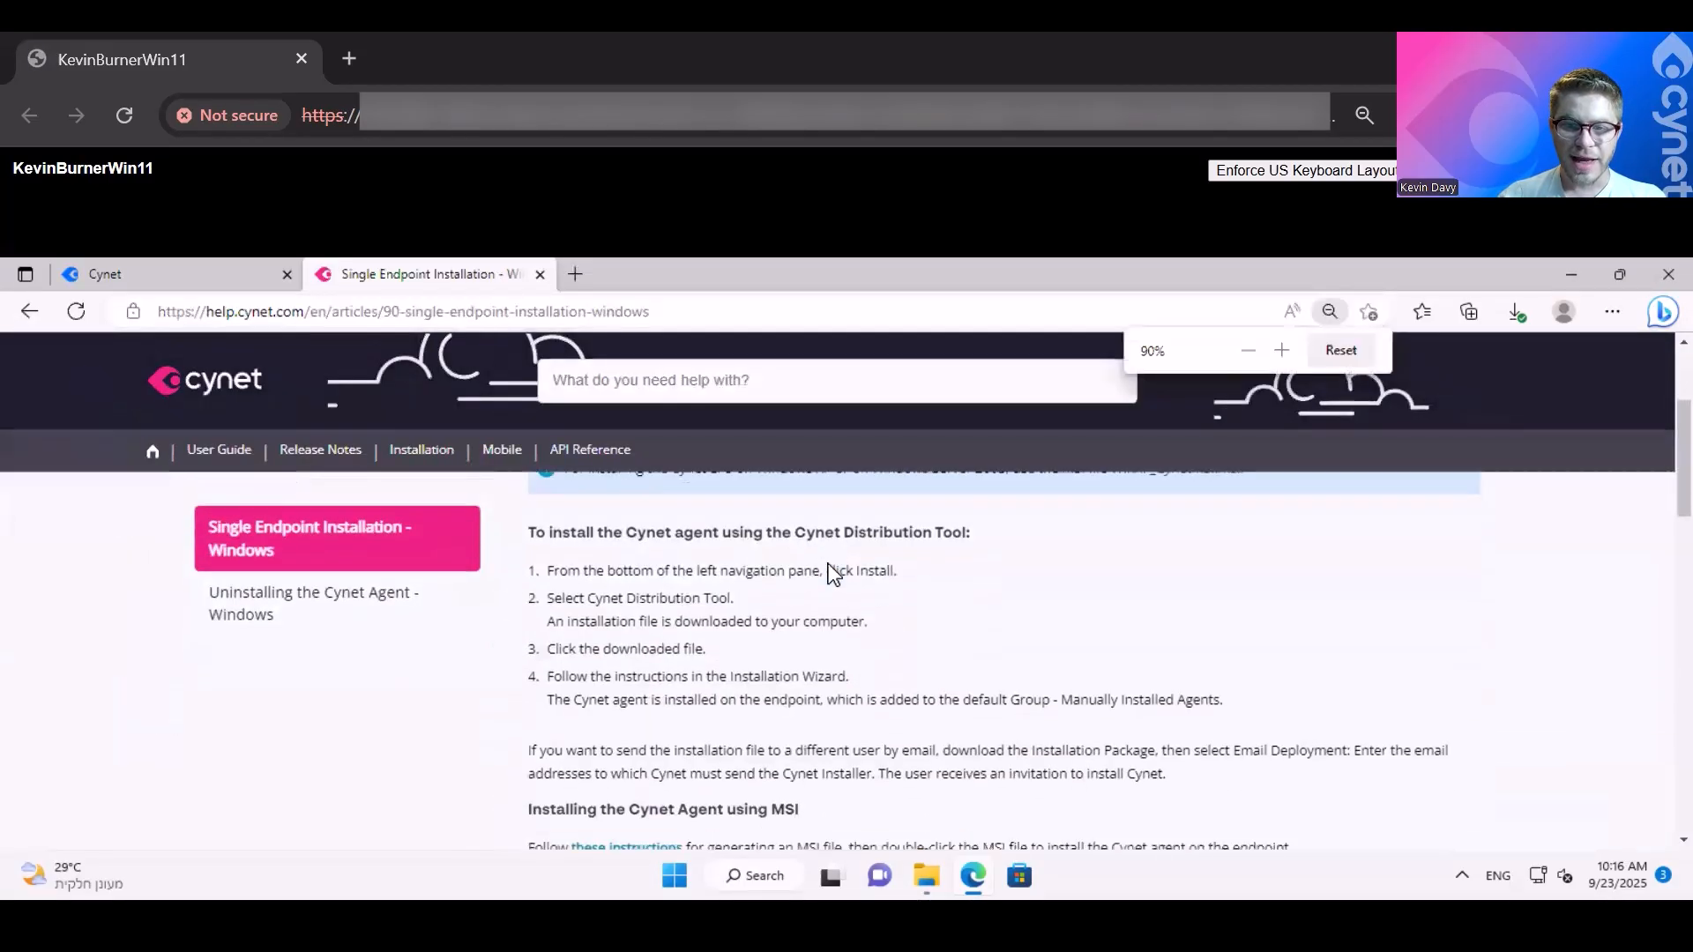
scroll(829, 572, "down", 4)
left_click_drag(988, 653, 518, 605)
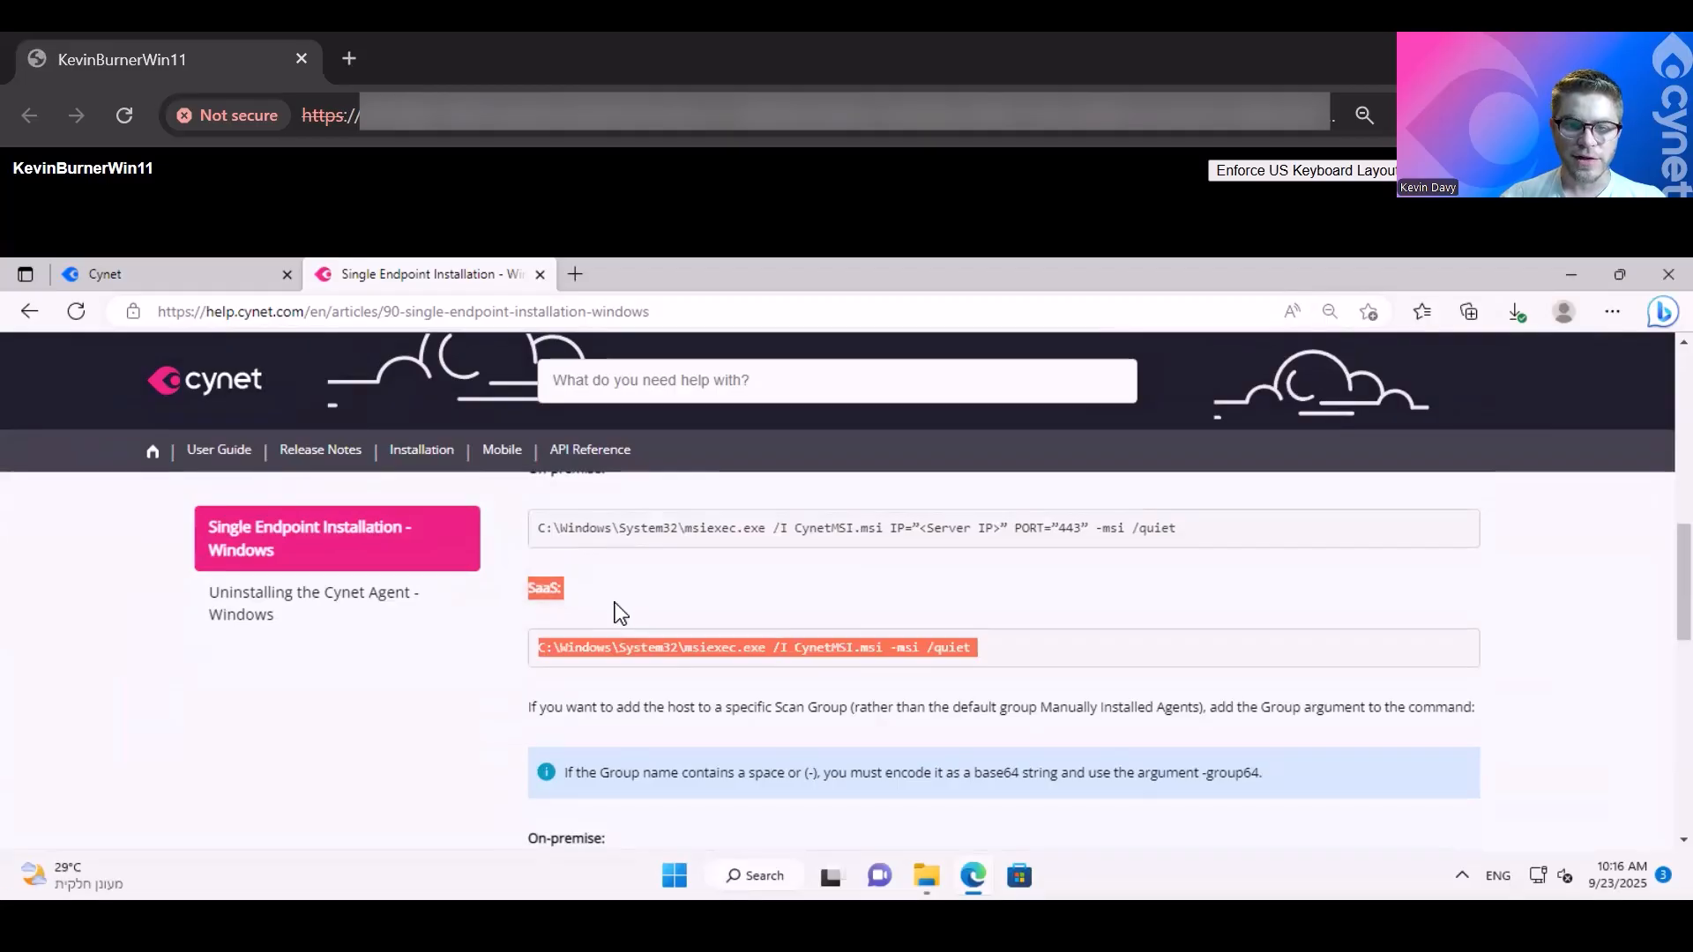
left_click(577, 600)
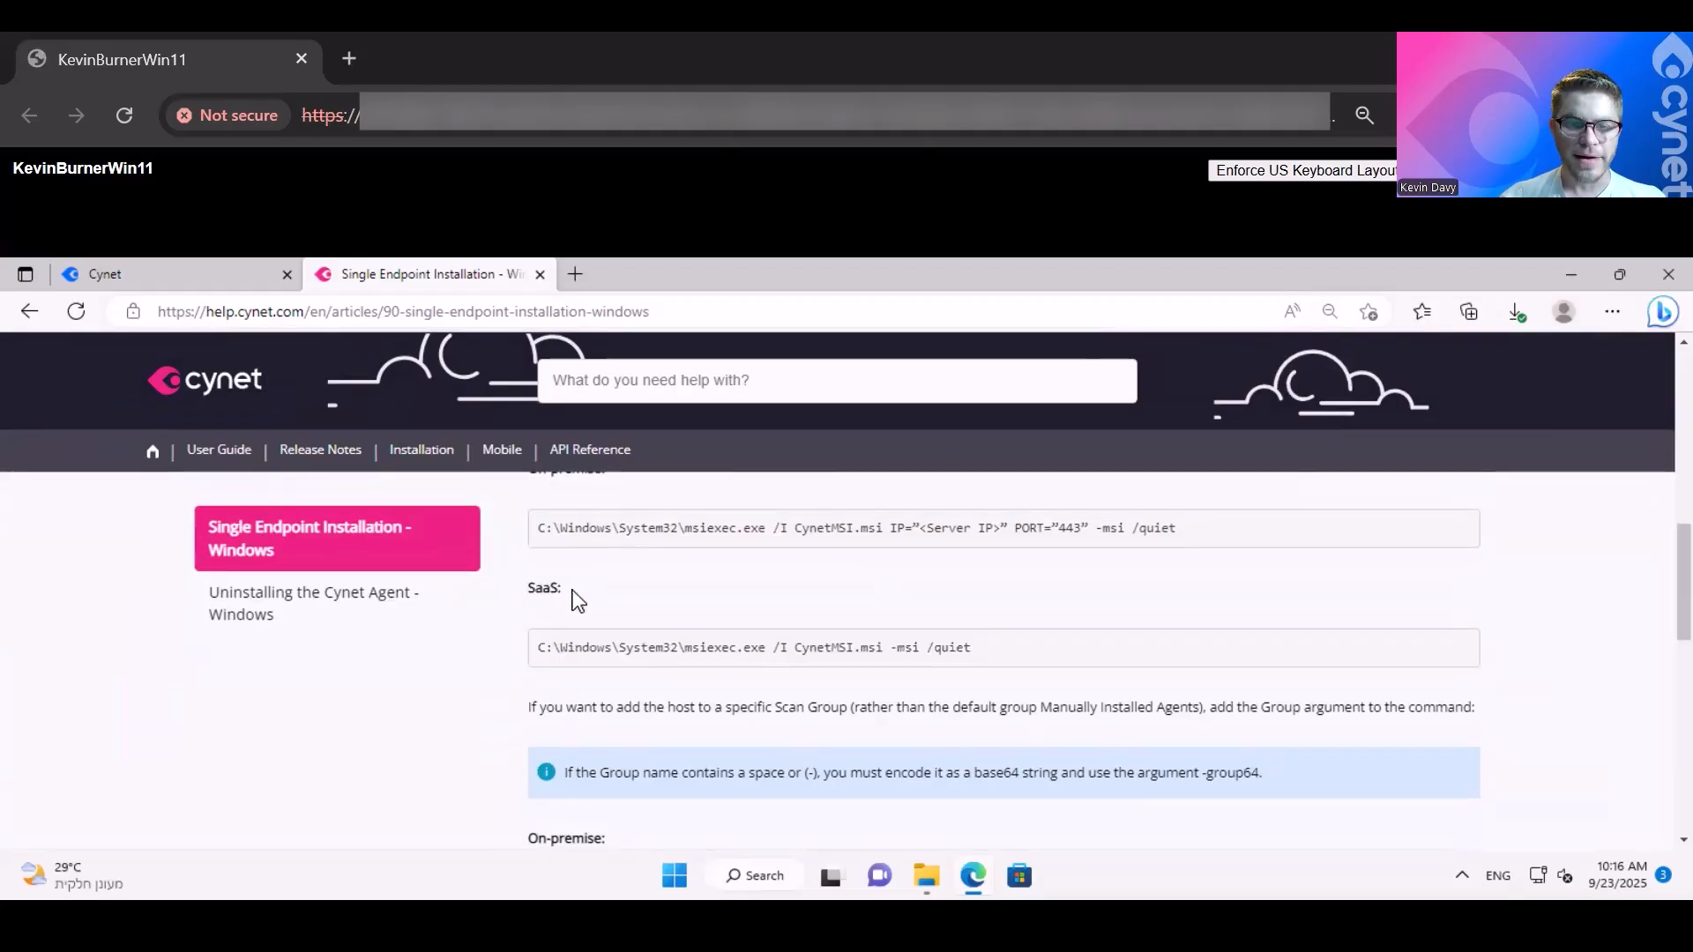
- Examine the SaaS command C:\Windows\System32\msiexec.exe /I CynetMSI.msi -msi /quiet, paying attention to its closing arguments
scroll(597, 582, "up", 1)
scroll(620, 631, "down", 1)
left_click_drag(977, 648, 485, 673)
left_click(484, 673)
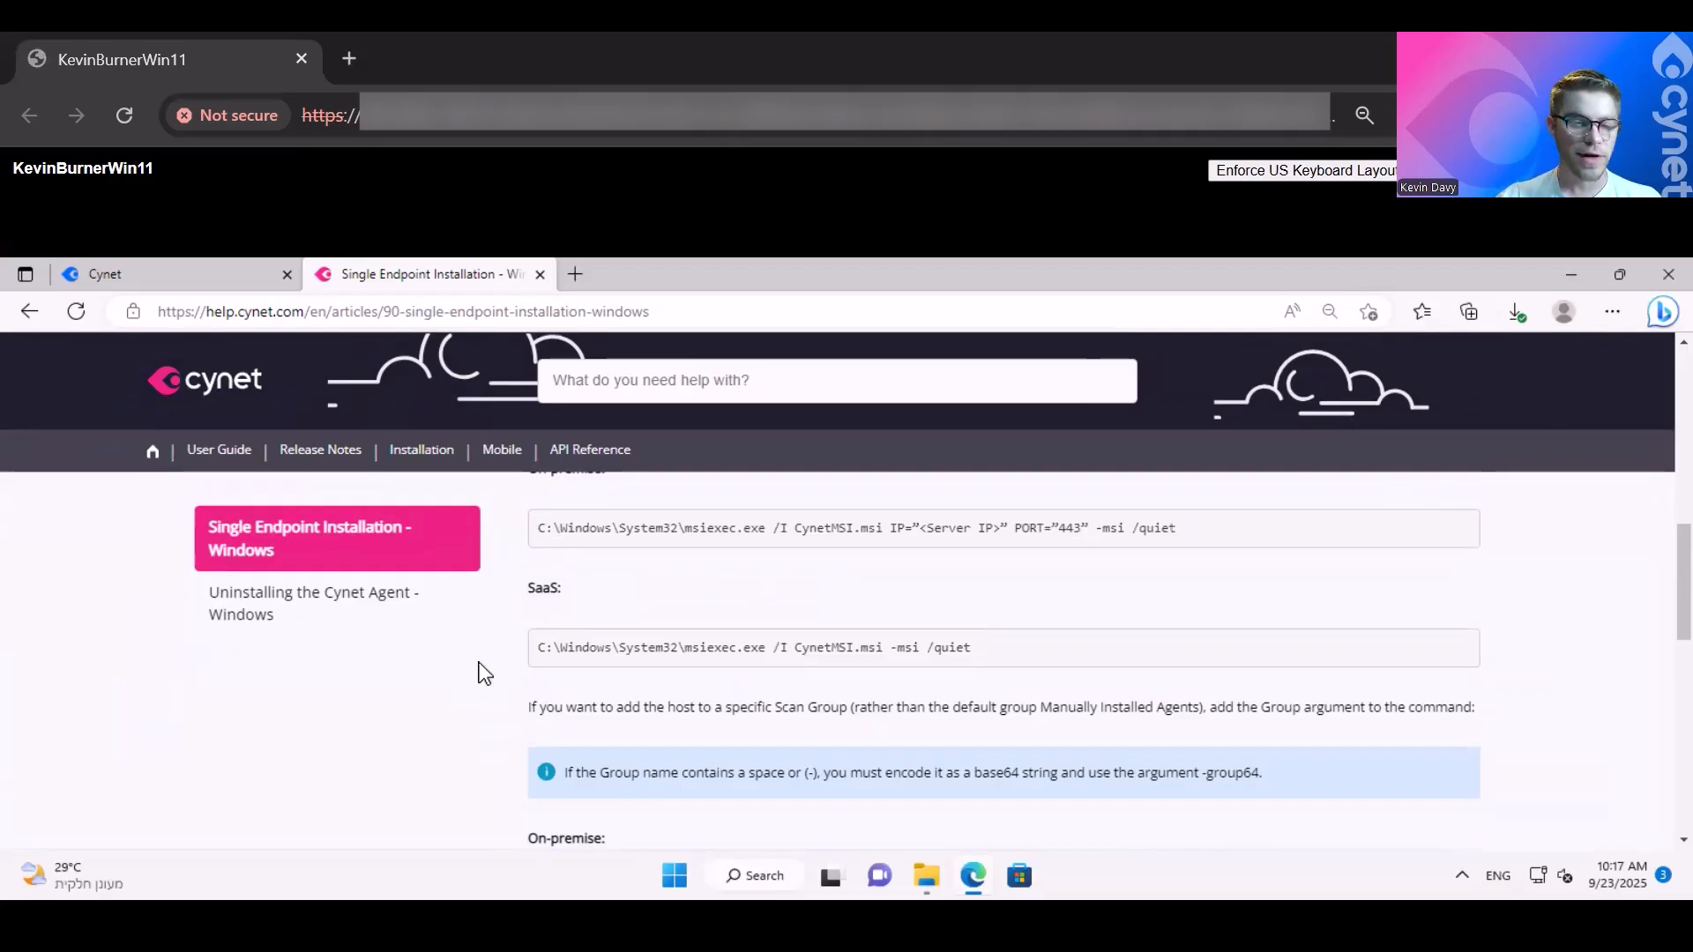
triple_click(879, 627)
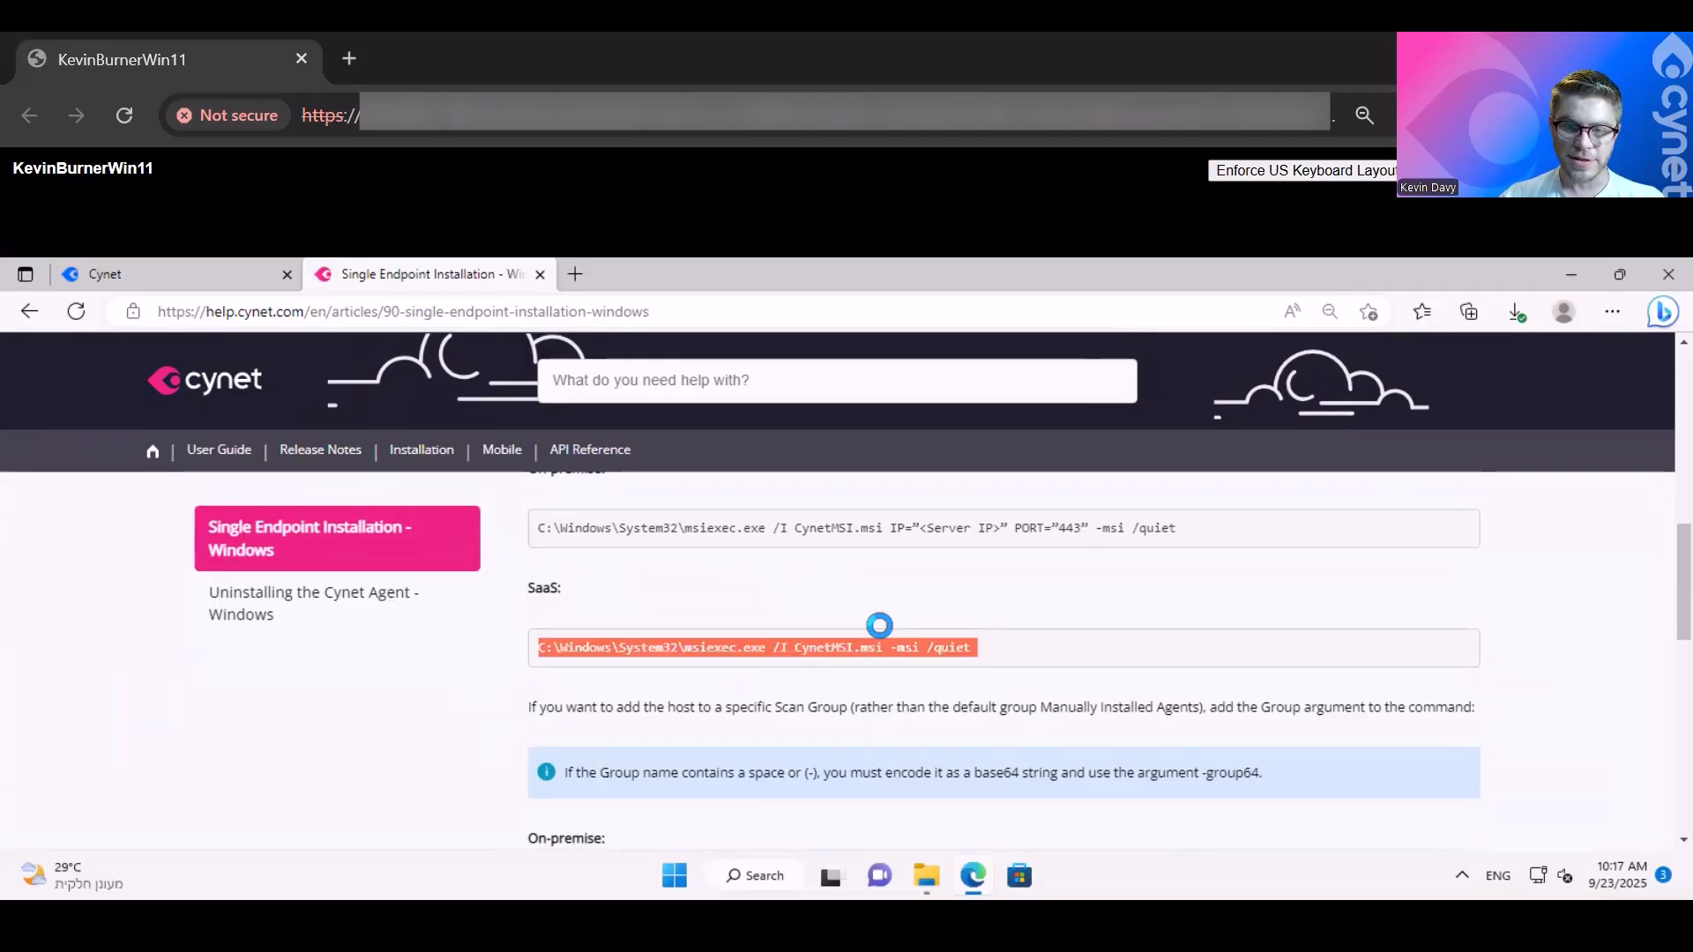
left_click_drag(980, 650, 914, 650)
left_click(1002, 638)
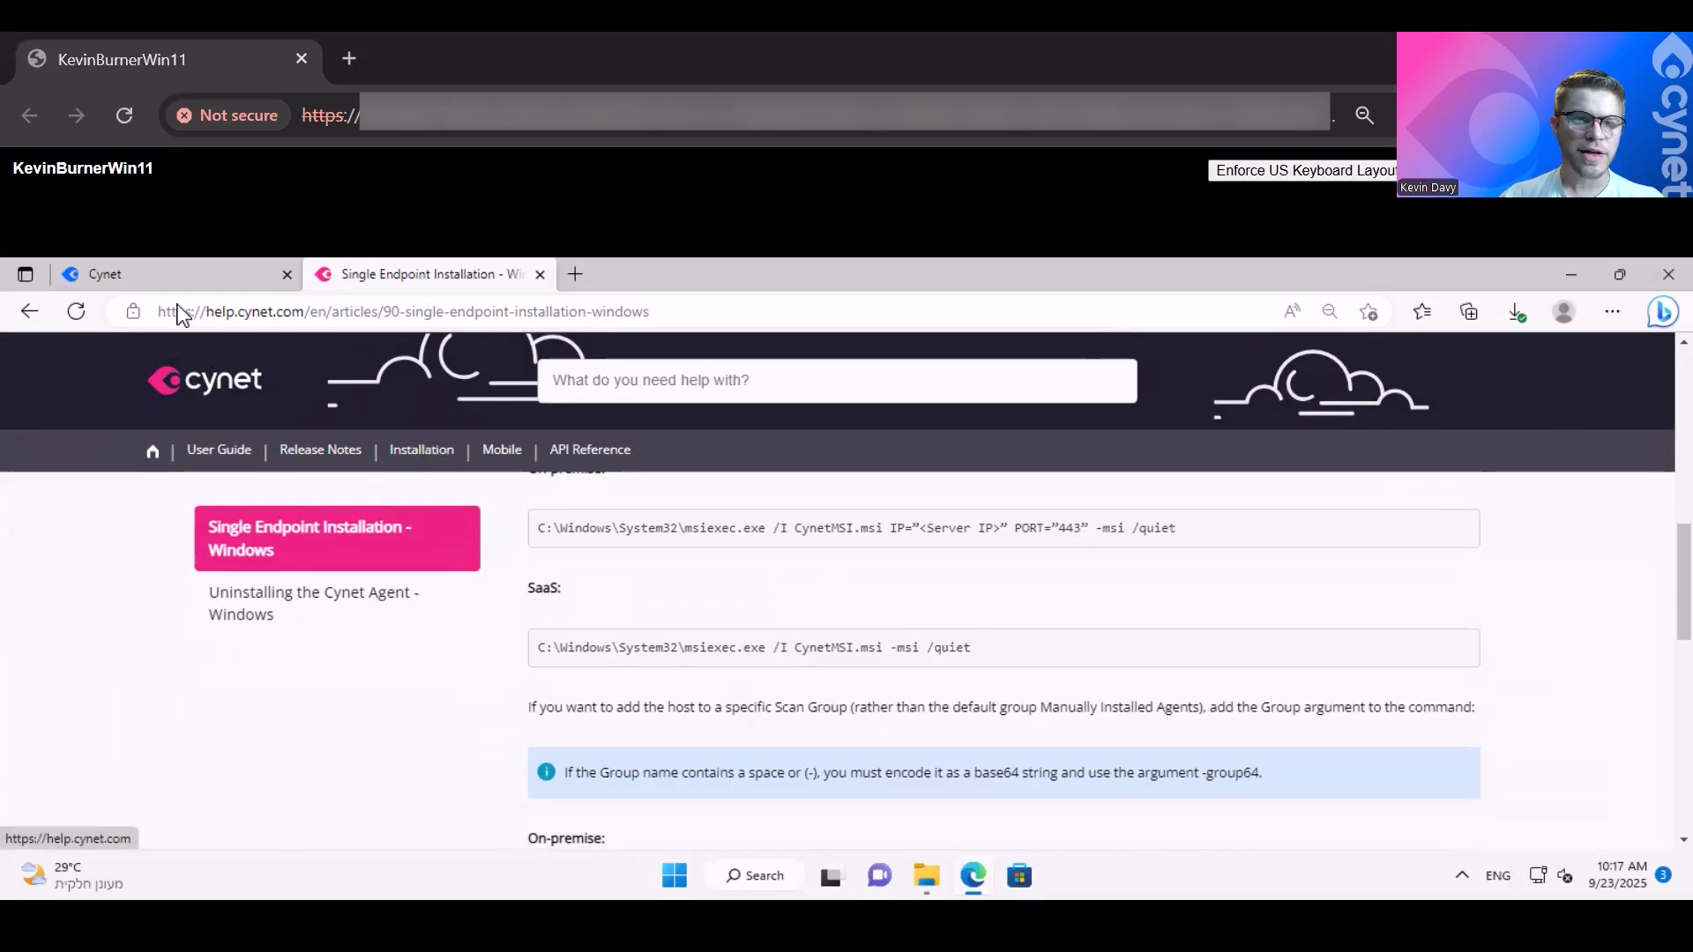
- Return to the Cynet console, display the Groups settings, and open the Windows group Manually Installed Agents for editing
left_click(189, 279)
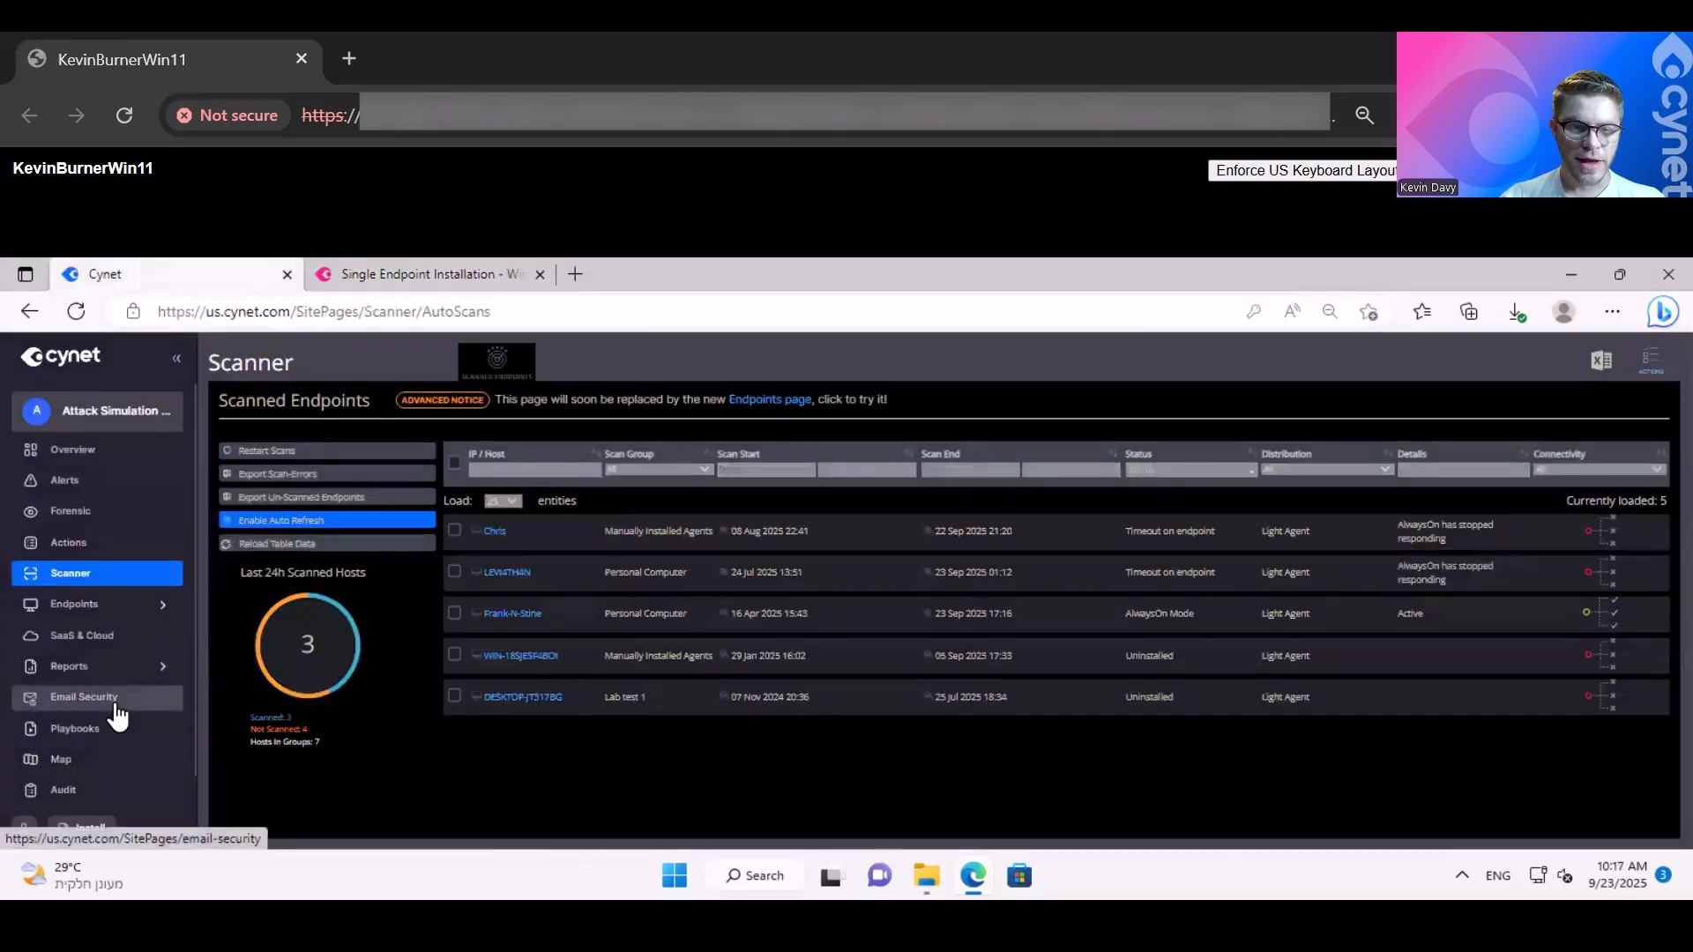
scroll(117, 717, "down", 1)
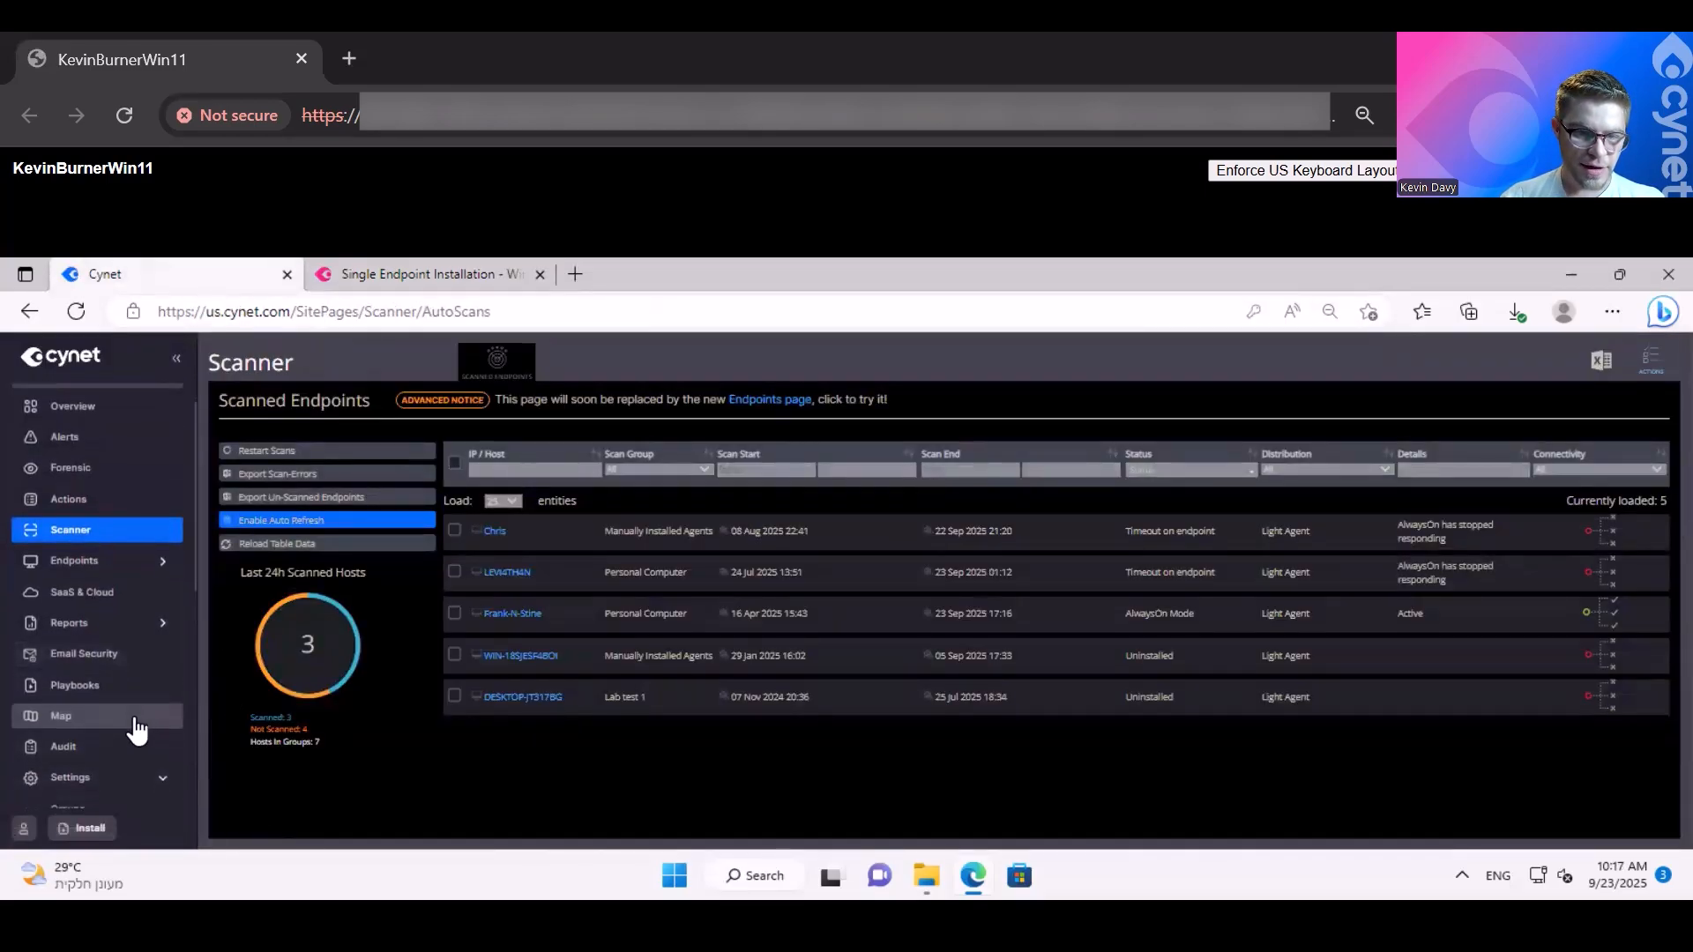
scroll(137, 730, "down", 2)
left_click(105, 632)
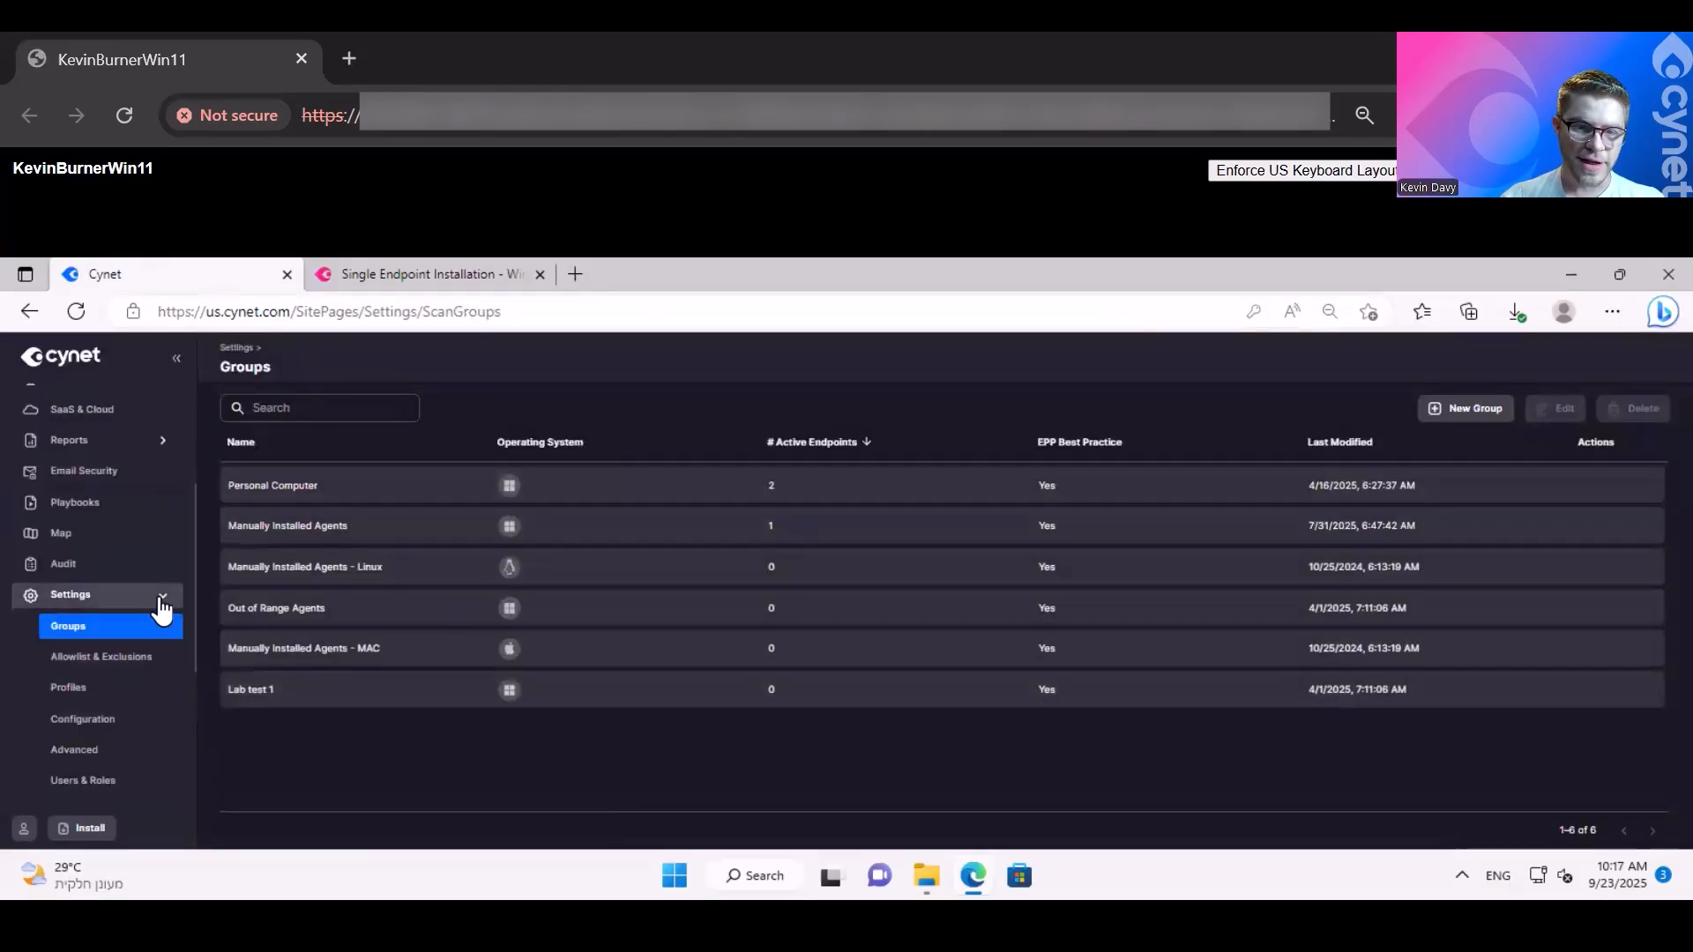
left_click(162, 608)
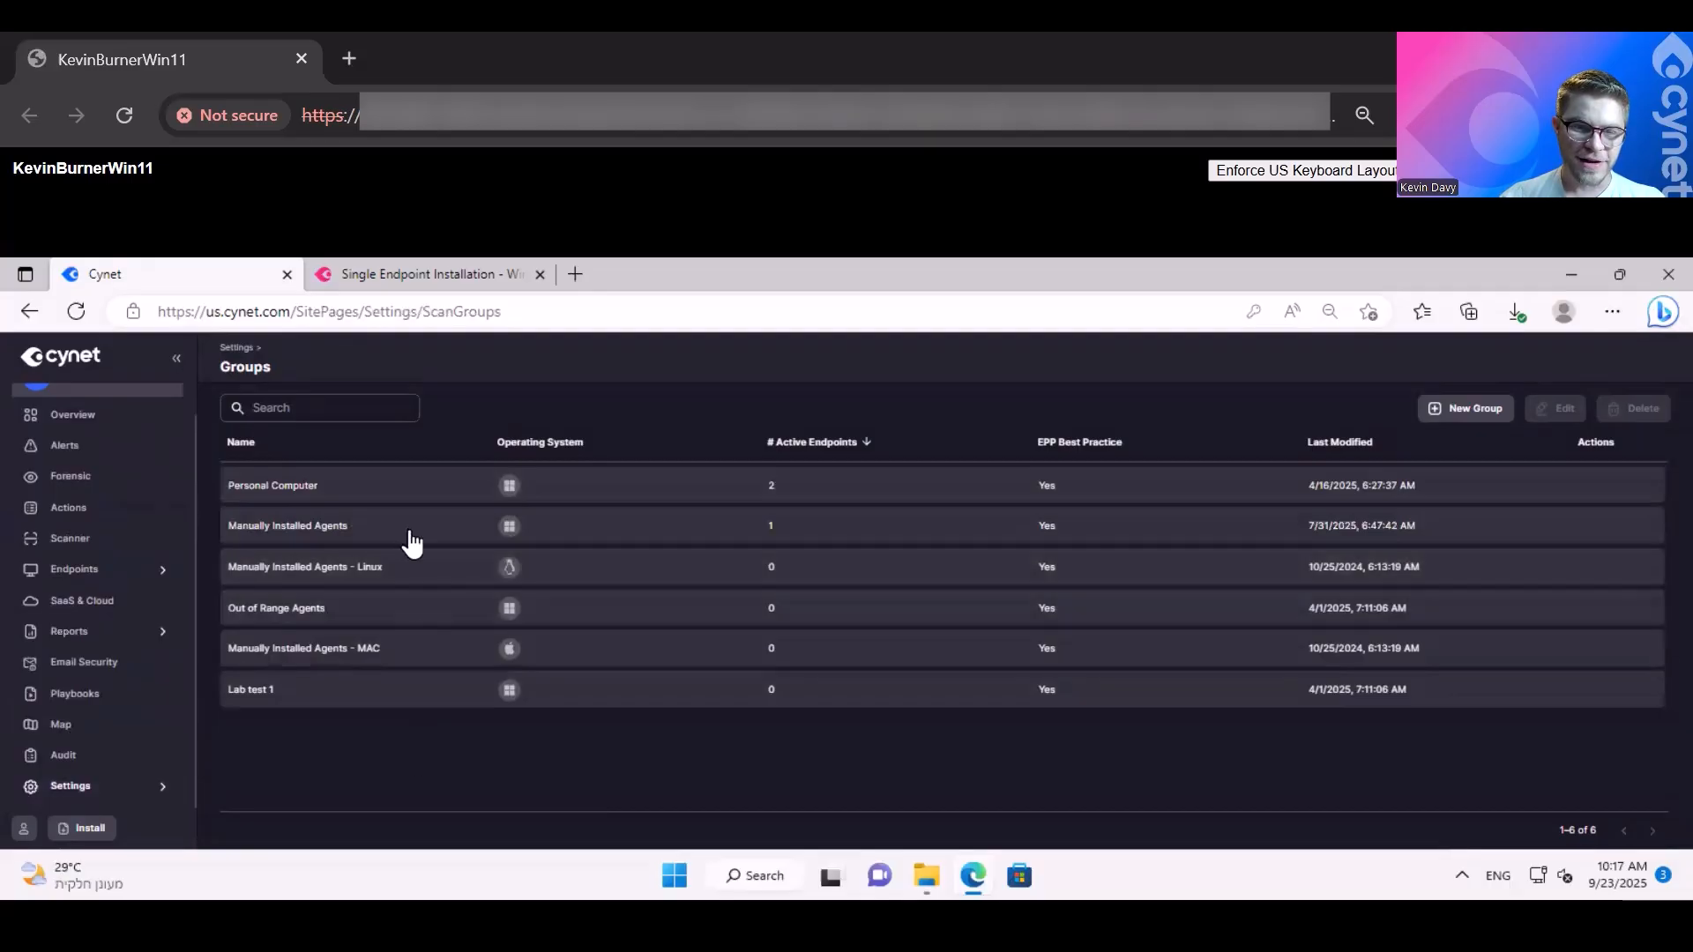
left_click(1592, 528)
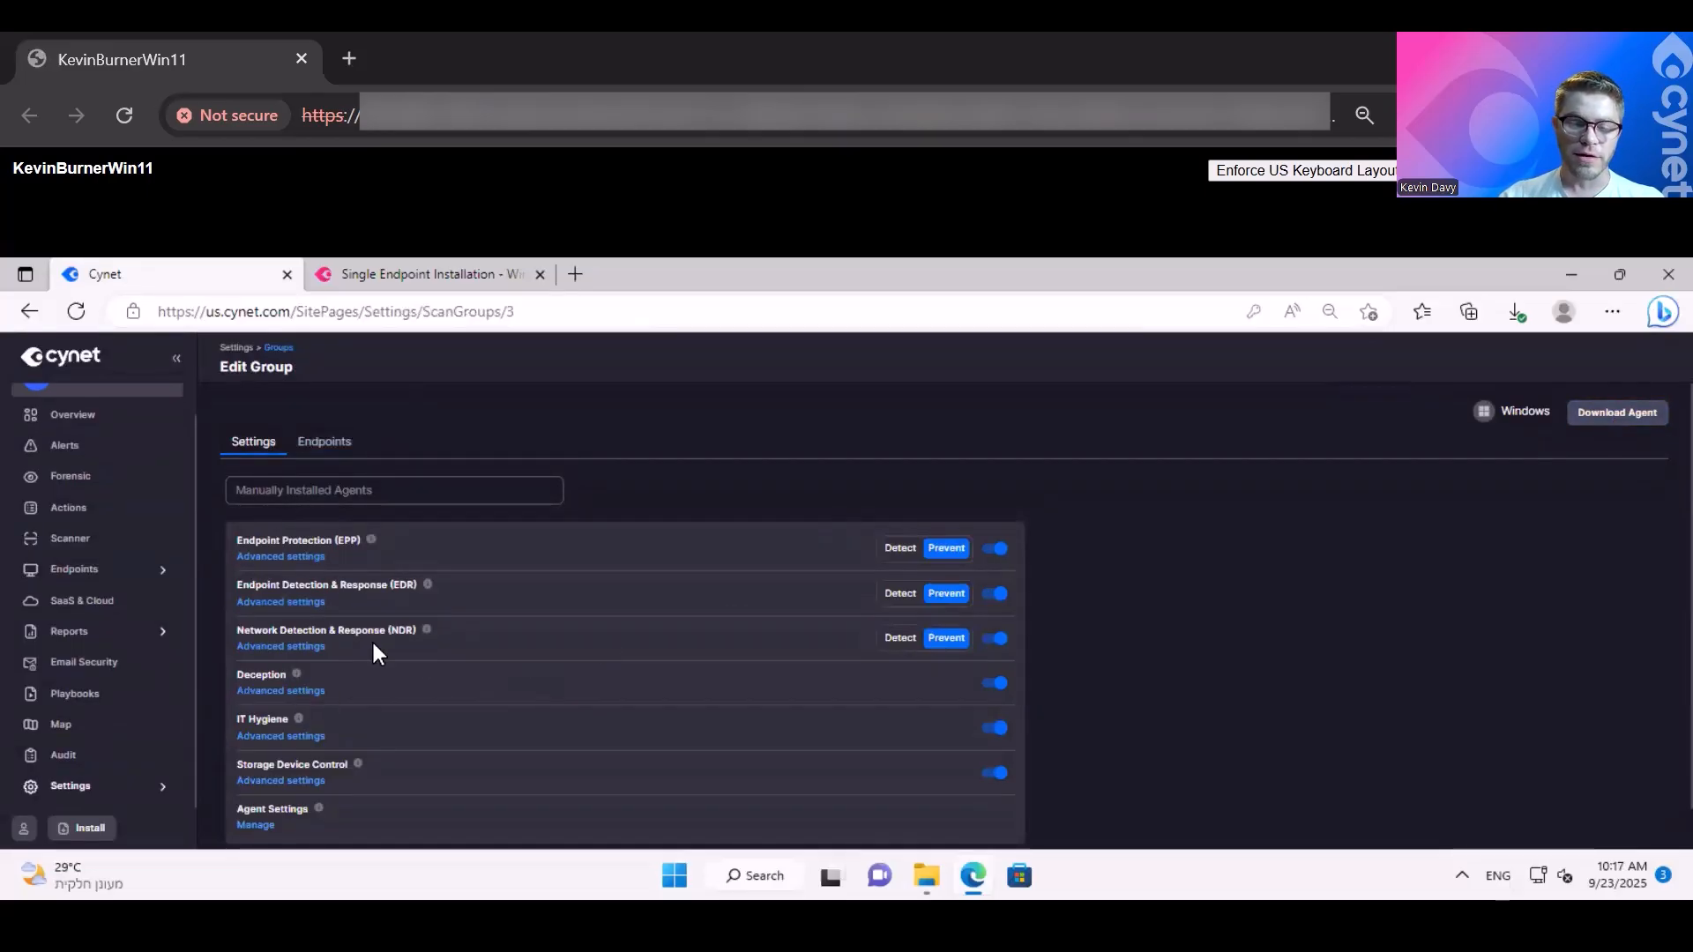
- Set Endpoint Protection (EPP), Endpoint Detection & Response (EDR) and Network Detection & Response (NDR) to Detect for the Manually Installed Agents group
left_click(887, 546)
left_click(892, 593)
left_click(898, 638)
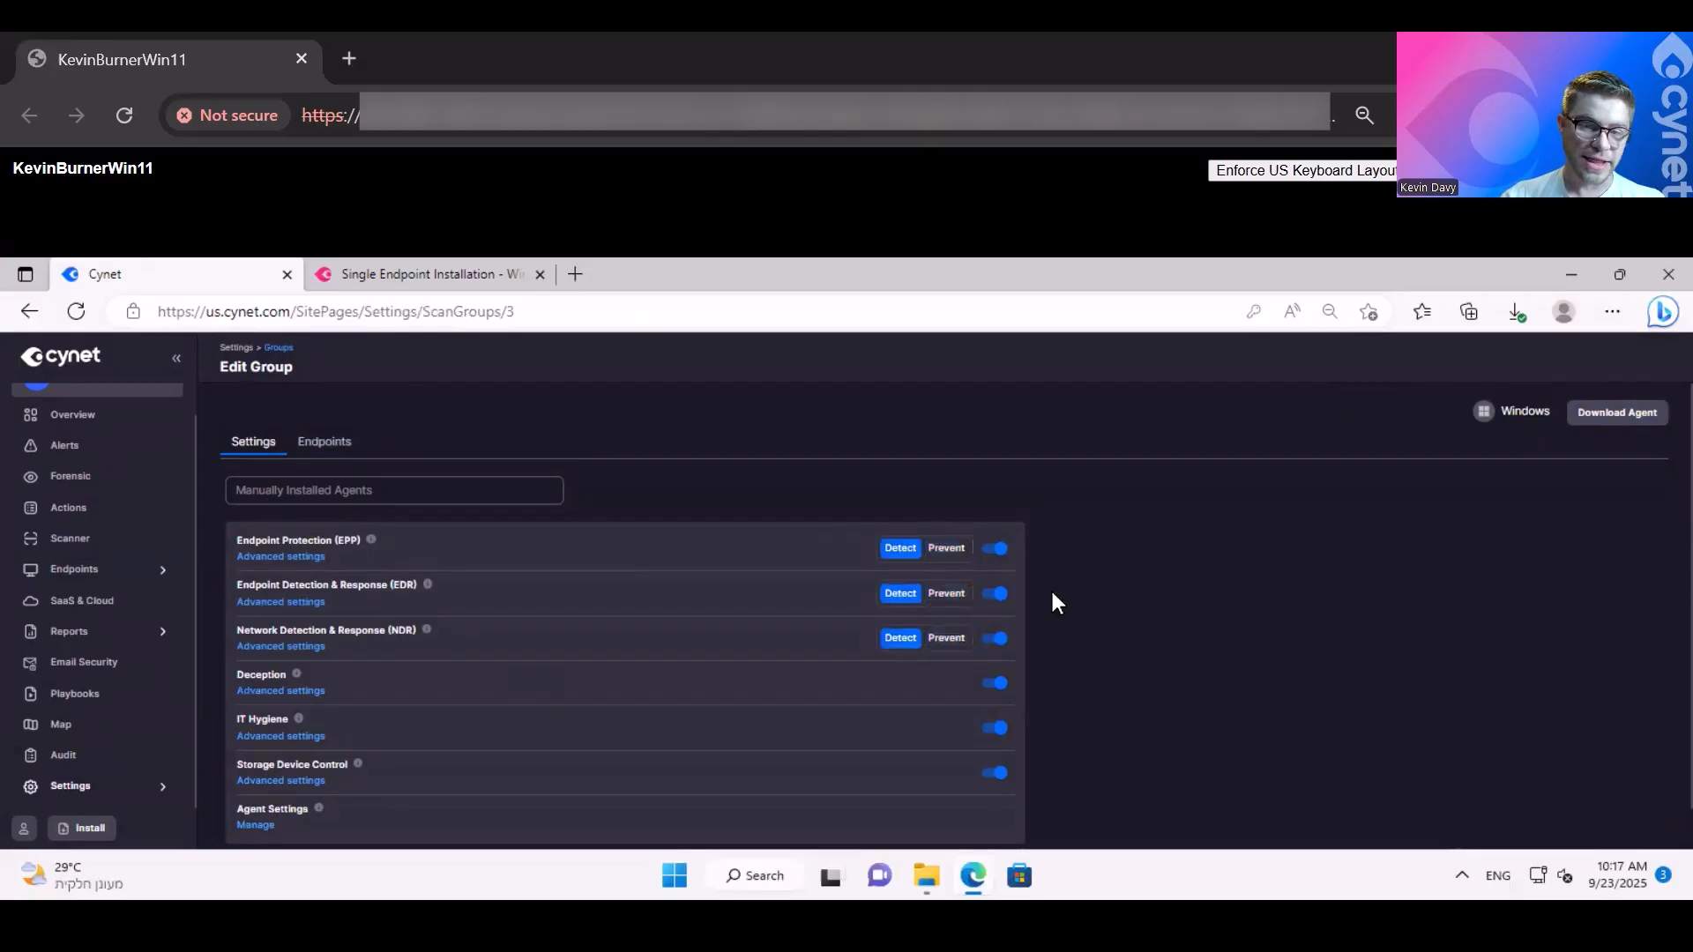